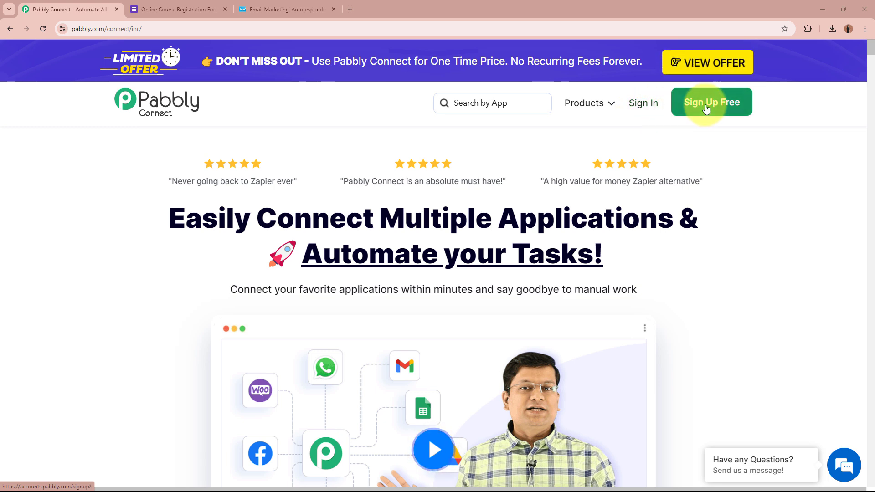
- Sign in, then open Pabbly Connect from the All Pabbly Apps list
left_click(637, 104)
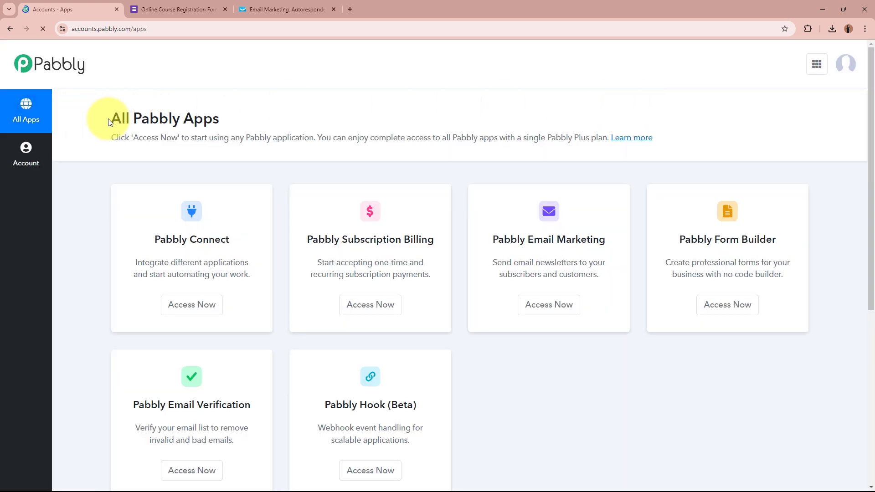
left_click_drag(108, 118, 301, 122)
left_click(302, 122)
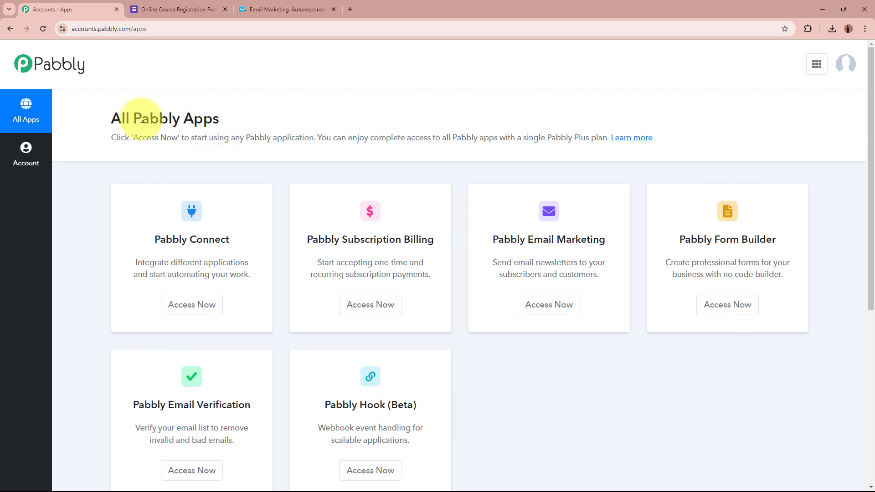
left_click_drag(154, 239, 229, 240)
left_click(229, 240)
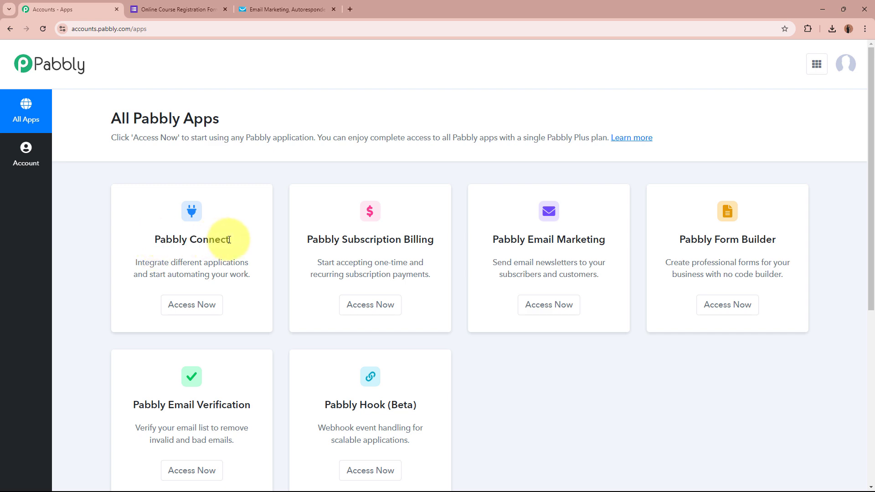
left_click(192, 304)
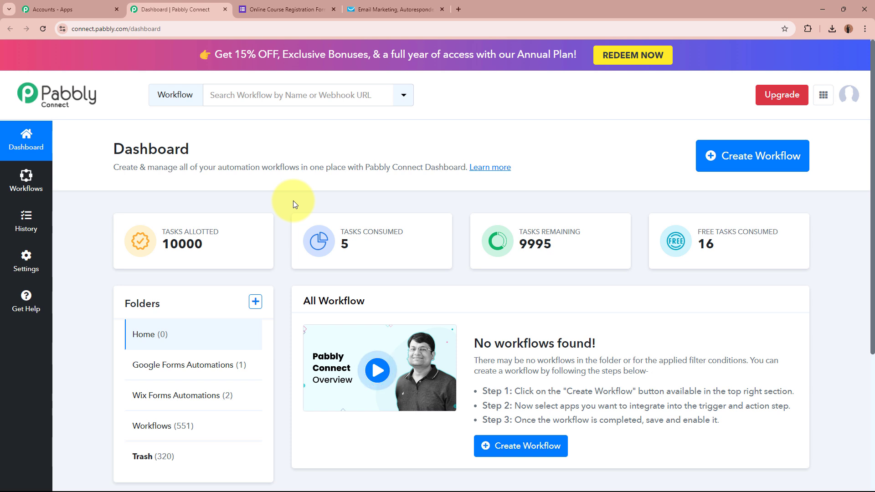
- Start a new workflow named 'Create GetResponse Contacts on Google Forms Submission'
left_click(766, 164)
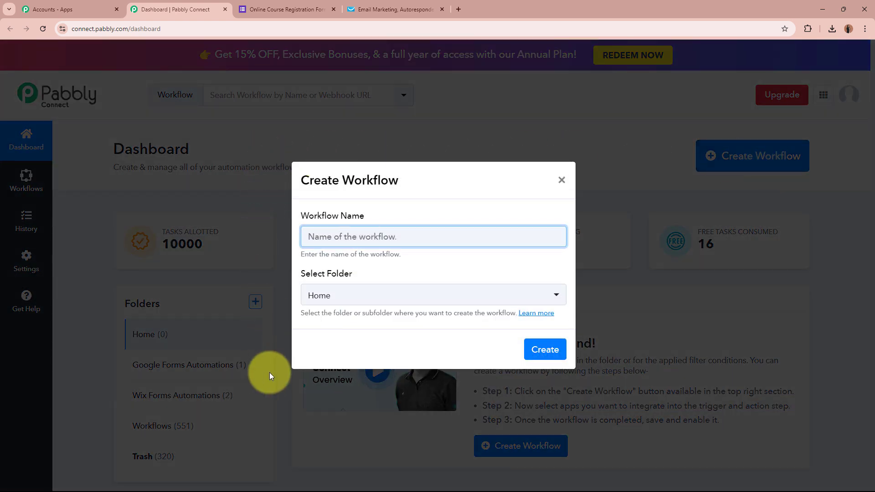
left_click_drag(299, 216, 358, 228)
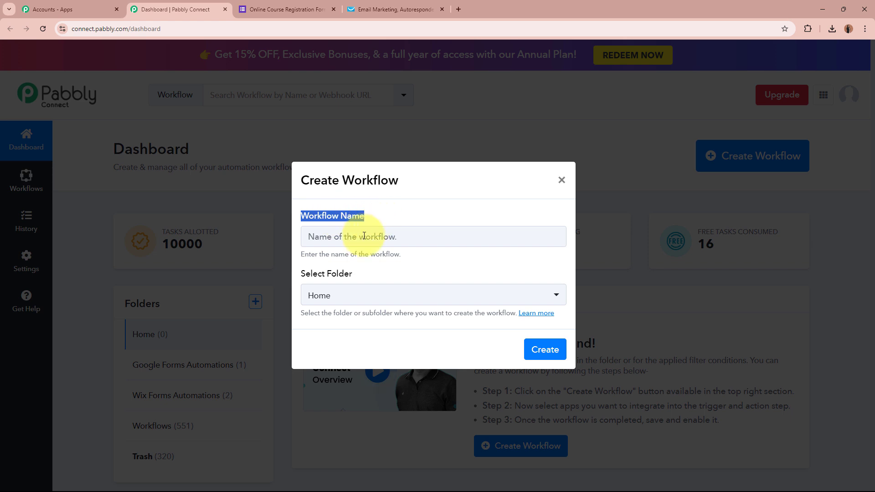
left_click_drag(297, 273, 362, 279)
left_click(372, 233)
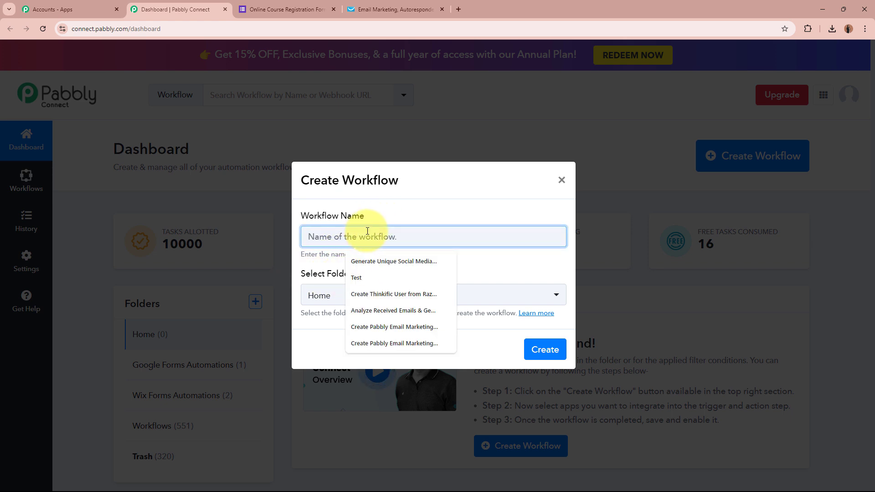
type("Create GetResponse Contacts on Google Forms Submission")
left_click_drag(325, 233, 533, 245)
left_click(533, 245)
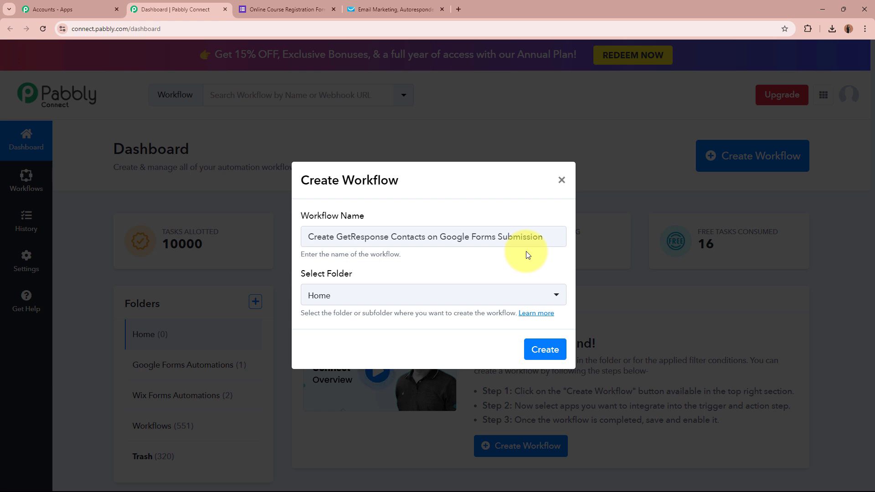
- File the workflow in the Google Forms Automations folder and create it
left_click_drag(303, 283, 367, 279)
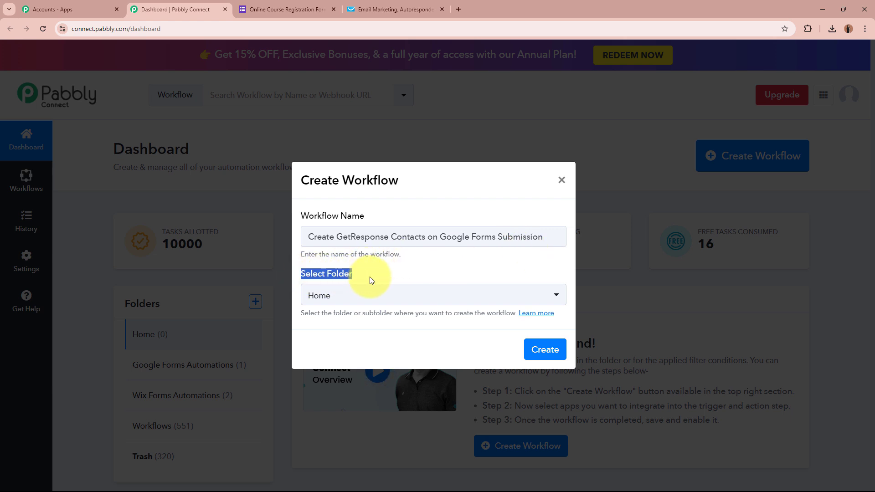
left_click(371, 279)
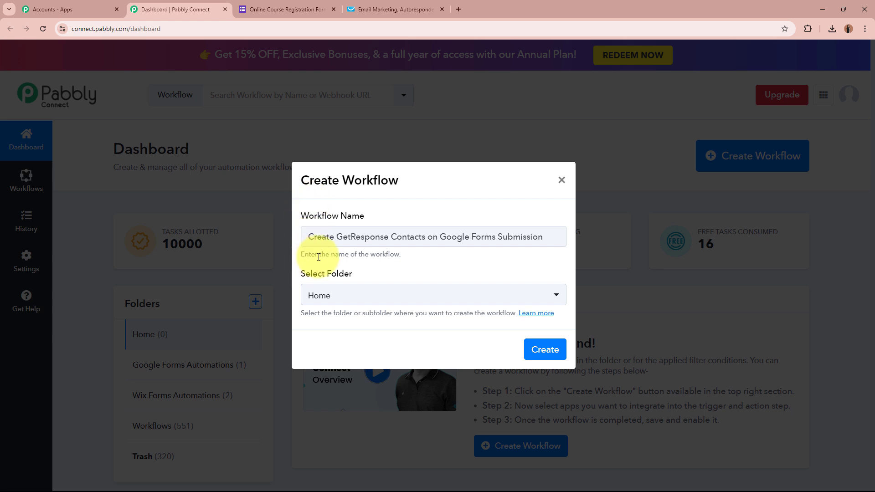
left_click(400, 293)
left_click(397, 374)
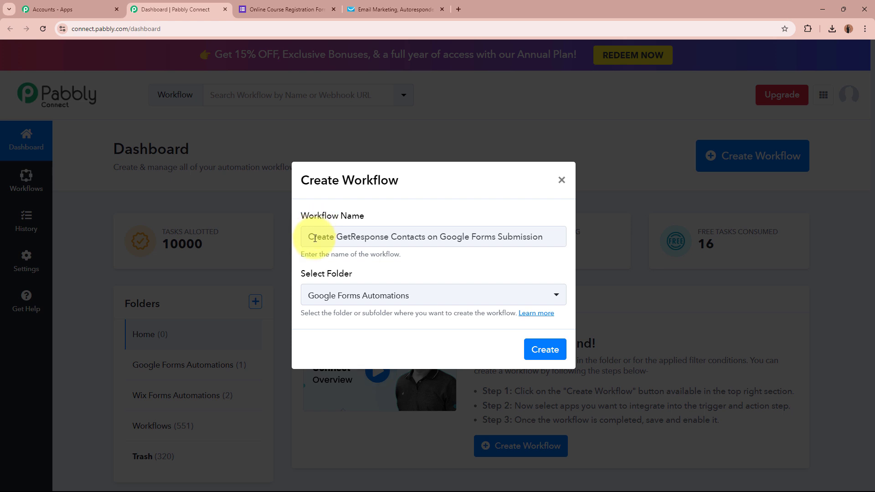
left_click_drag(314, 236, 547, 237)
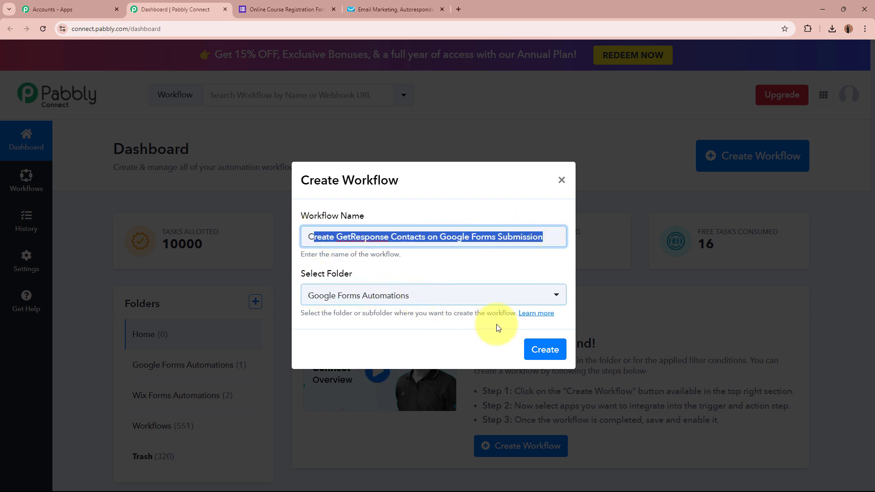
left_click(549, 350)
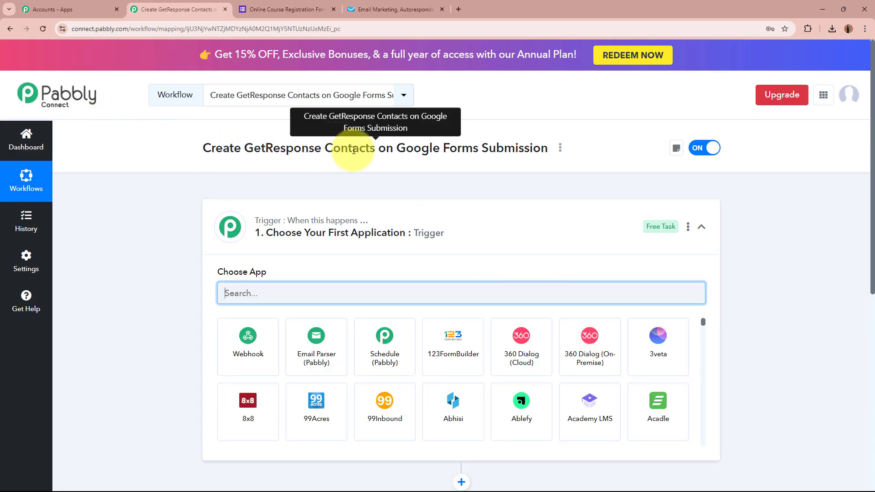
- Search 'Google' in the trigger's app list and choose Google Forms
left_click(561, 224)
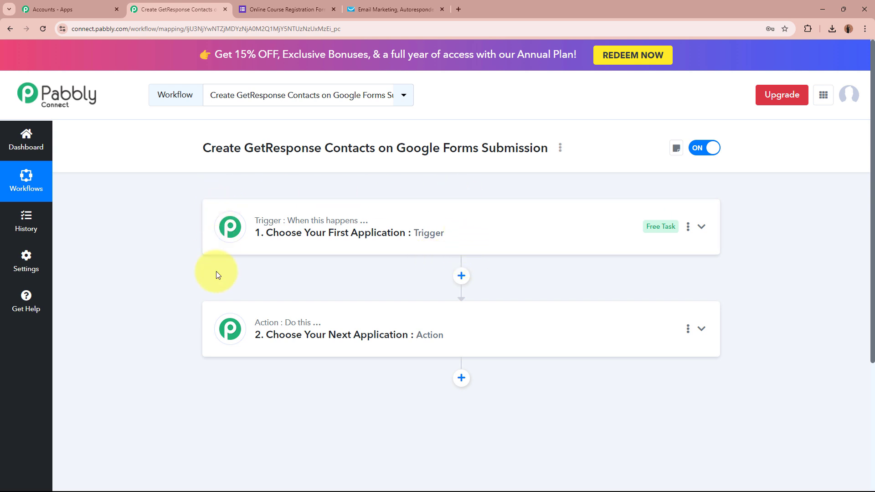
left_click(533, 228)
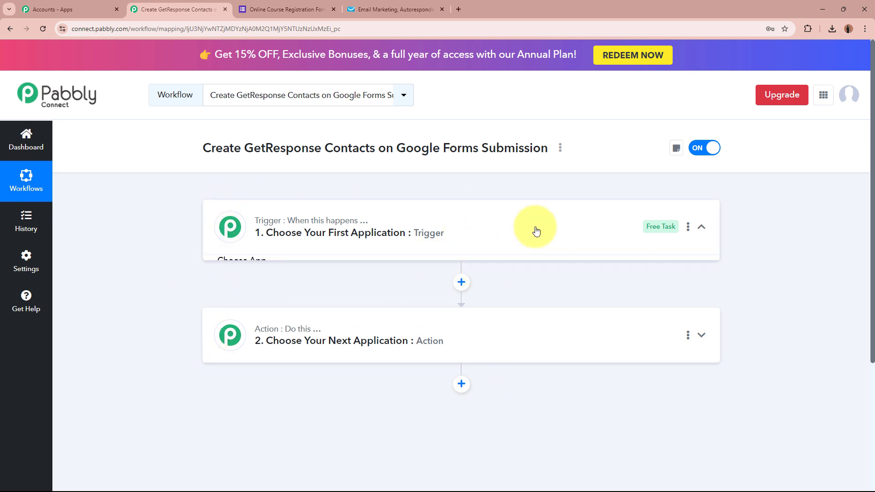
left_click(532, 290)
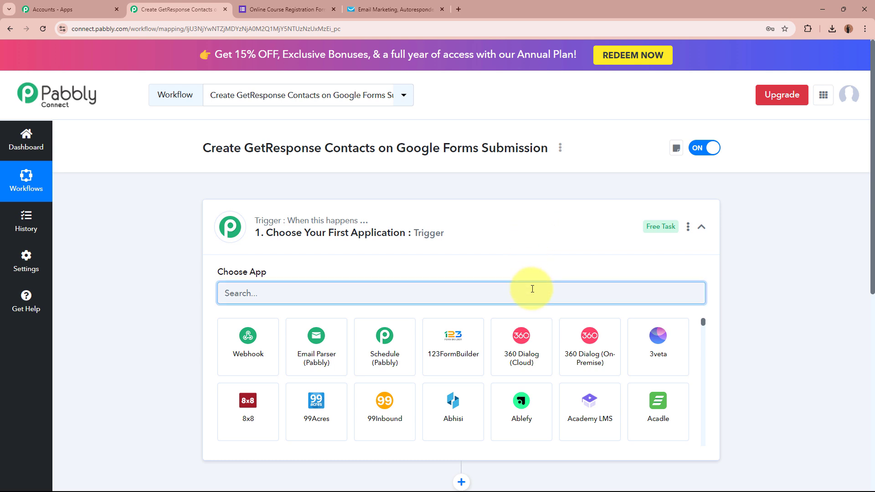
type("Google")
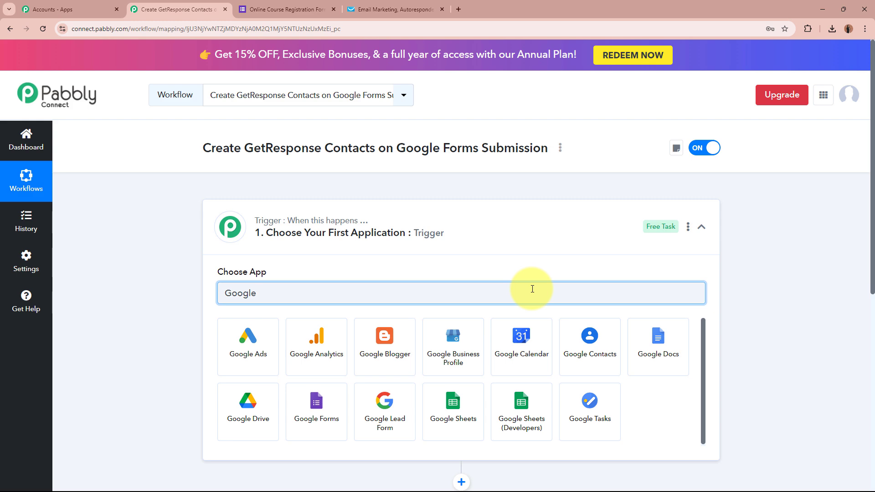
left_click(298, 427)
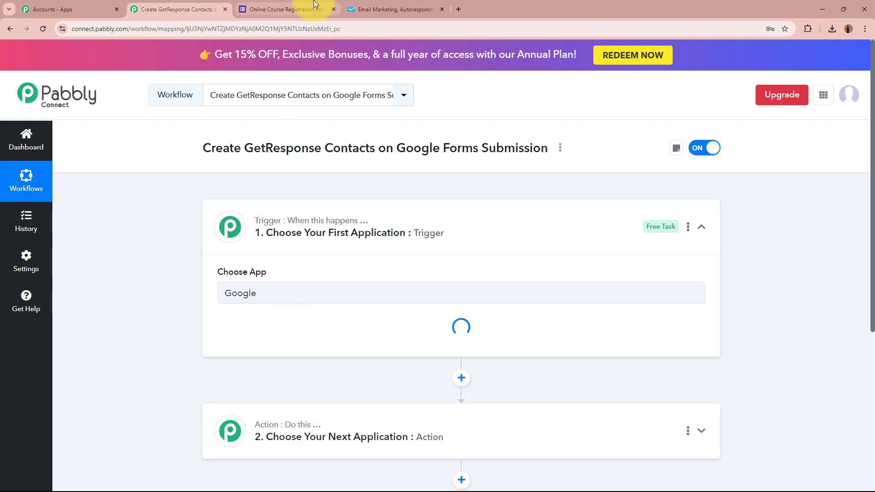
- Glance over the Online Course Registration Form, then return to the workflow
left_click(287, 9)
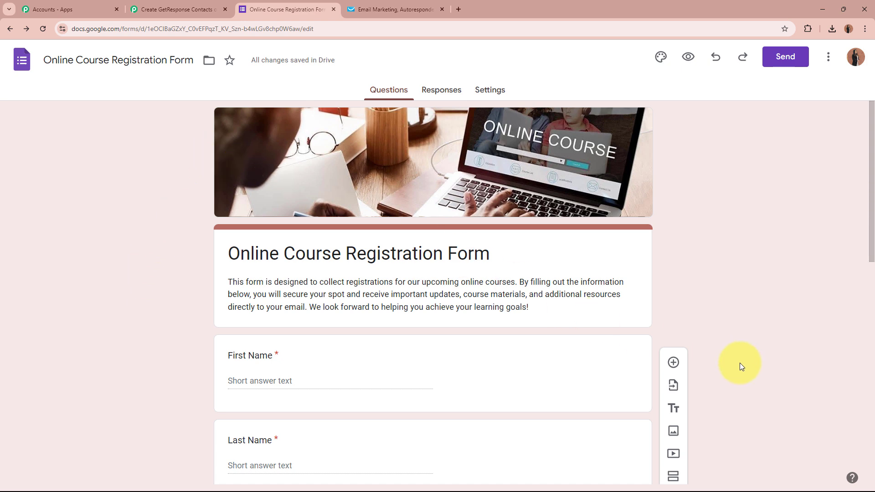
scroll(736, 361, "down", 3)
scroll(735, 360, "up", 3)
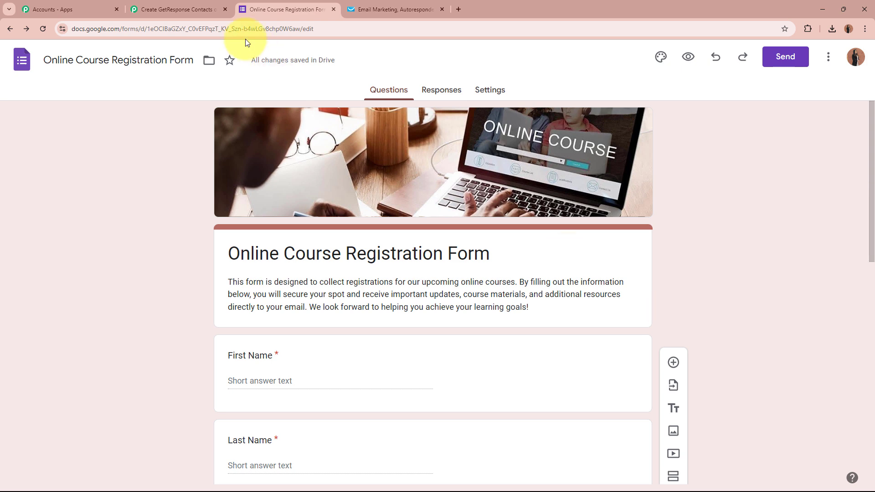
left_click(207, 10)
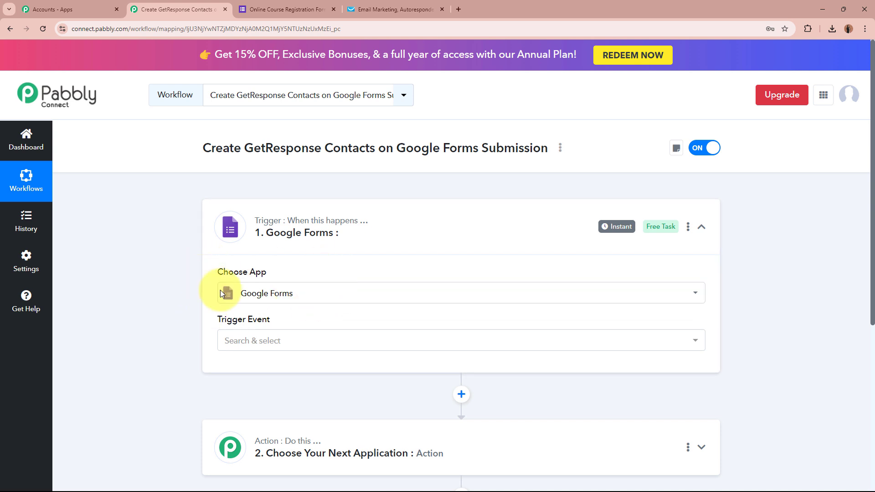
- Set the Google Forms trigger event to New Response Received
left_click(270, 339)
left_click(283, 401)
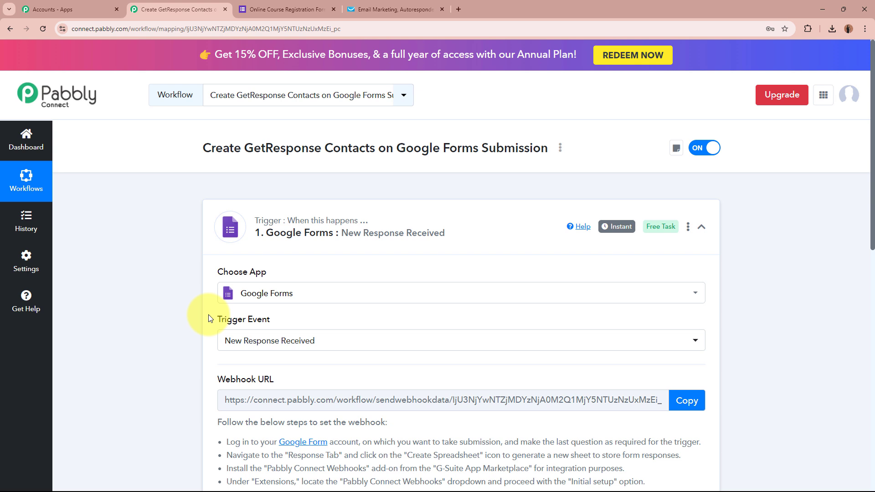
scroll(209, 318, "down", 4)
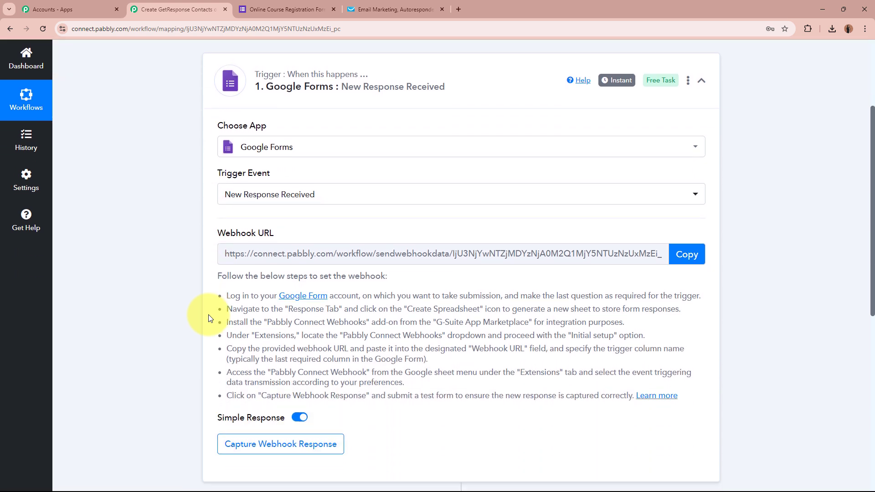
left_click_drag(218, 199, 274, 197)
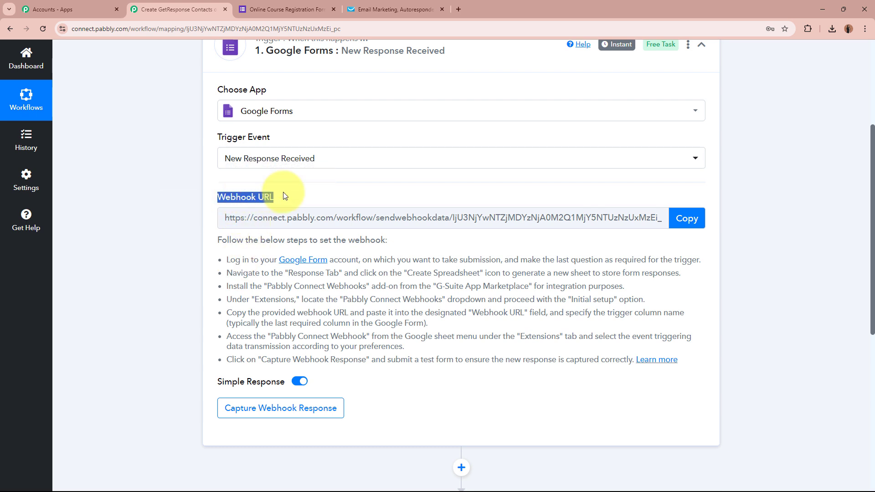
left_click(113, 273)
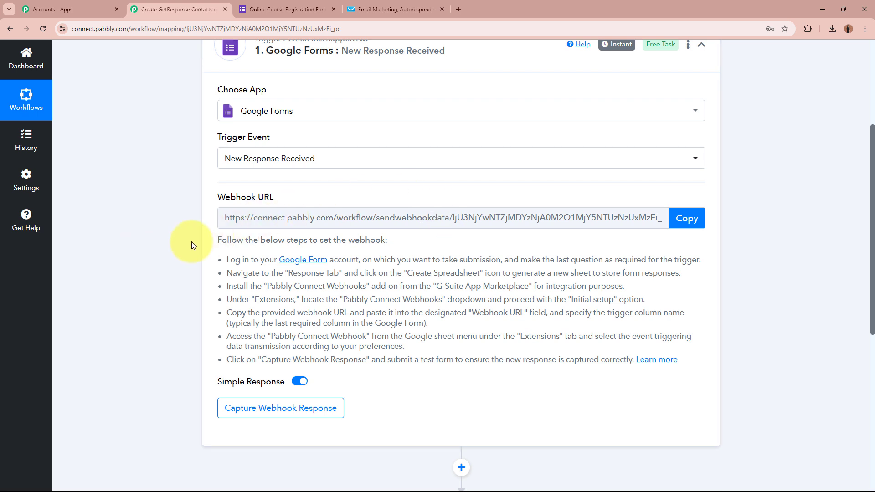
- Copy the trigger's webhook URL and read the webhook setup instructions
left_click(684, 218)
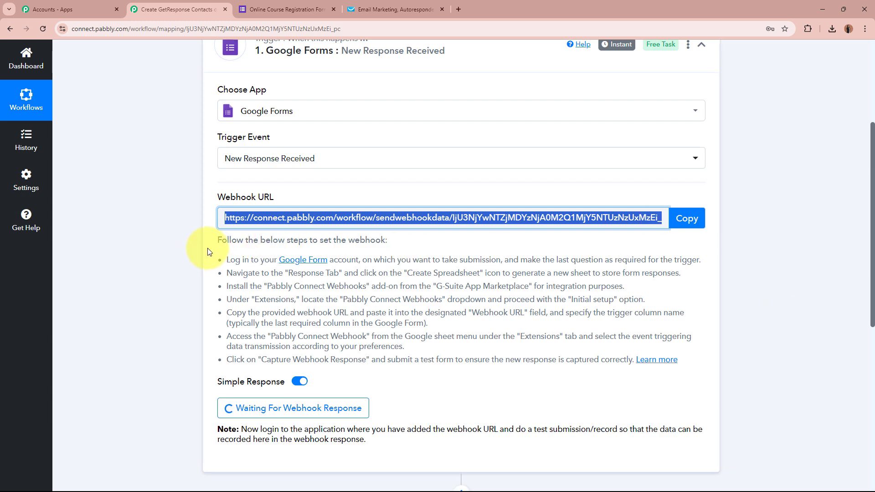
left_click_drag(219, 238, 595, 356)
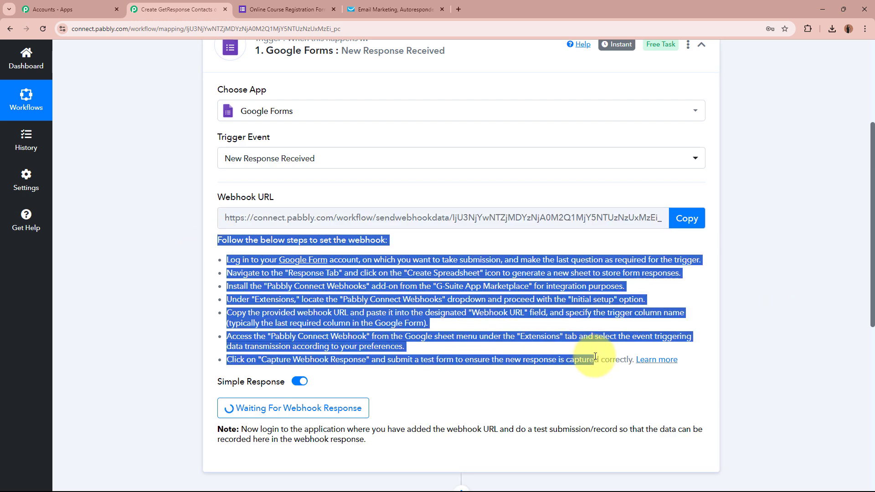
left_click(530, 309)
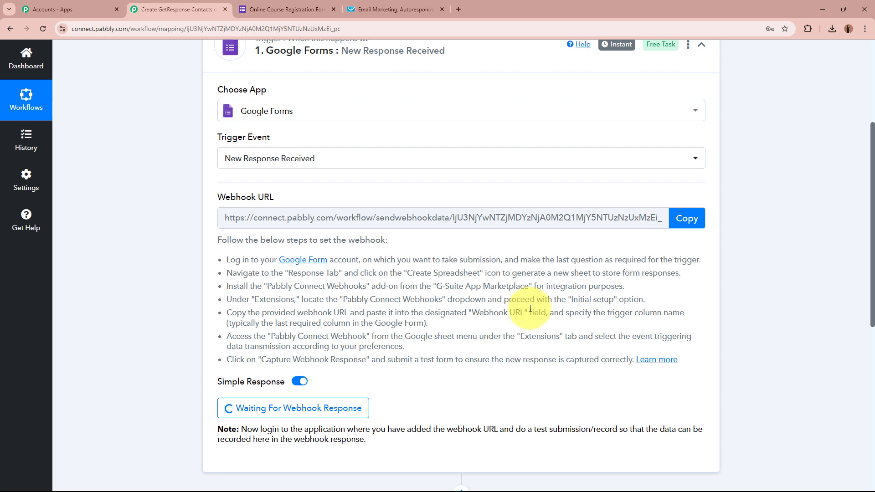
scroll(530, 309, "up", 4)
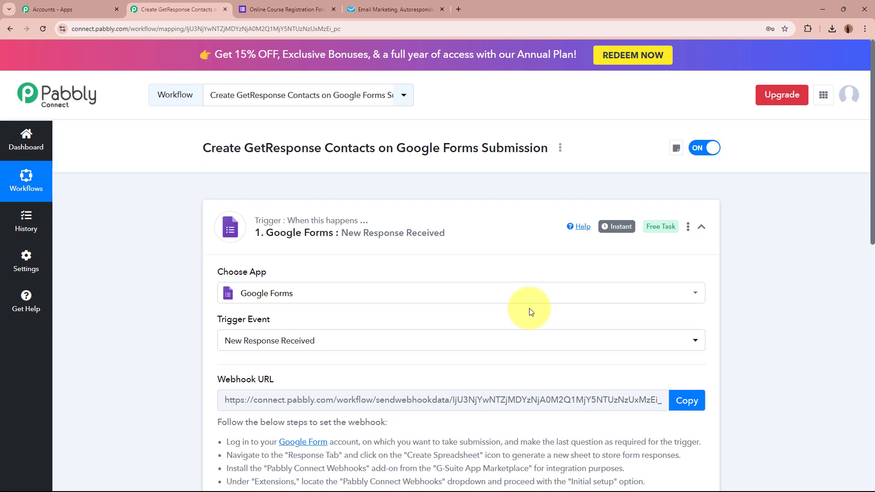
- Review the questions on the course registration form
left_click(279, 12)
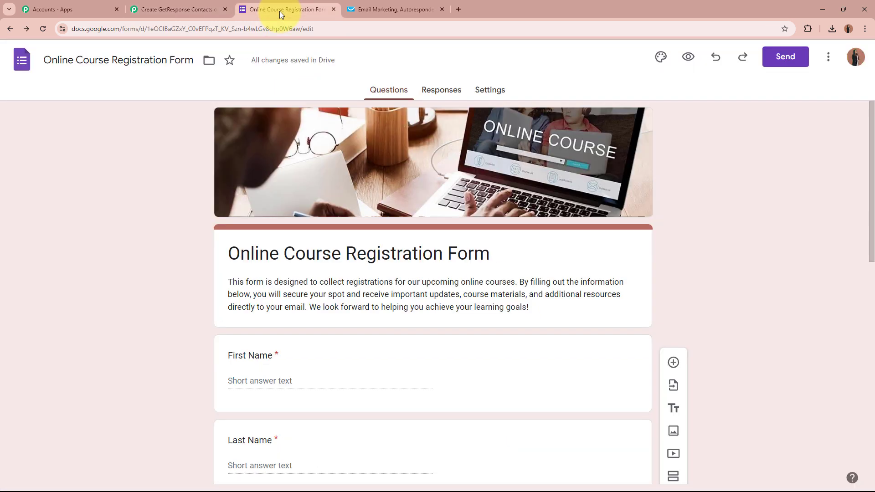
scroll(147, 362, "down", 2)
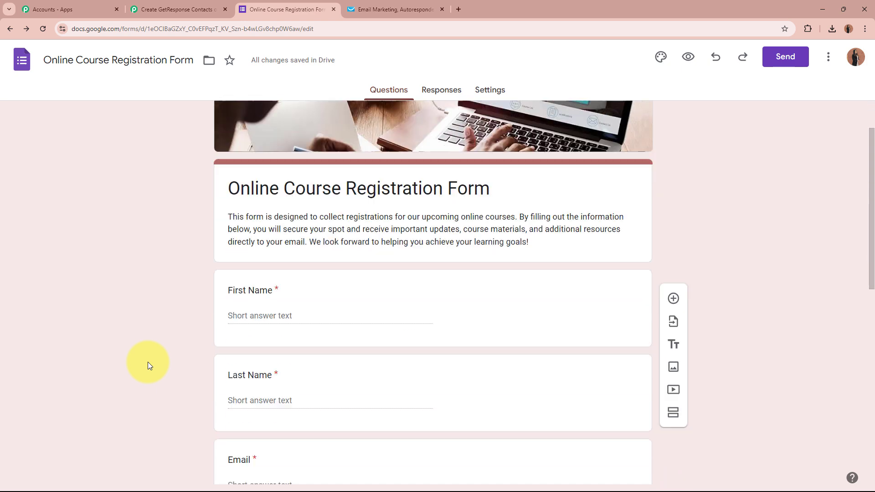
scroll(148, 362, "down", 8)
scroll(148, 362, "up", 5)
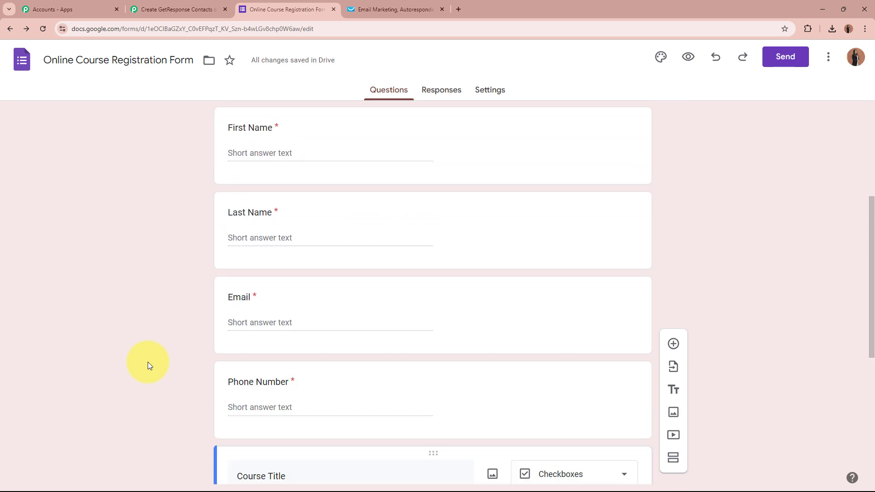
scroll(148, 362, "up", 5)
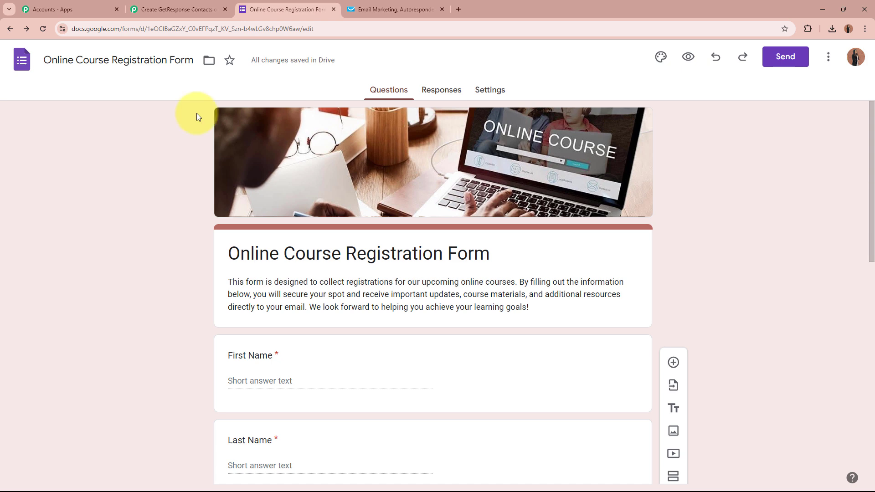
- Link the form's responses to a newly created spreadsheet
left_click(453, 99)
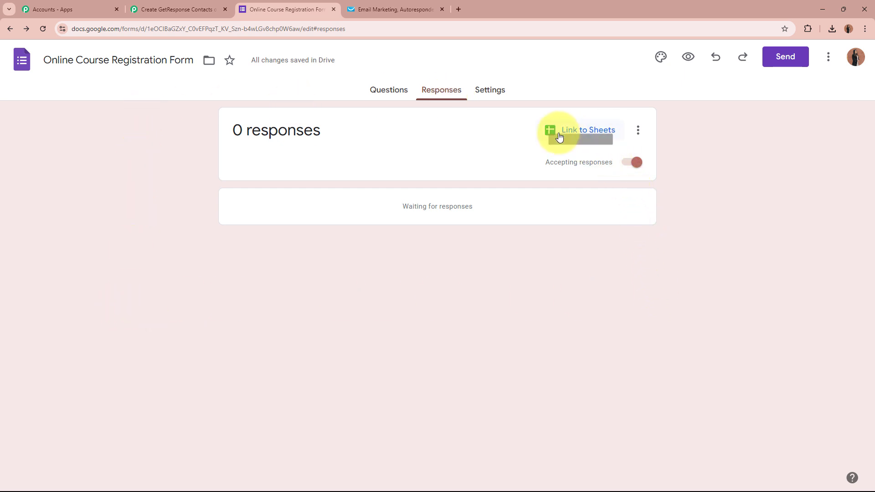
left_click(583, 136)
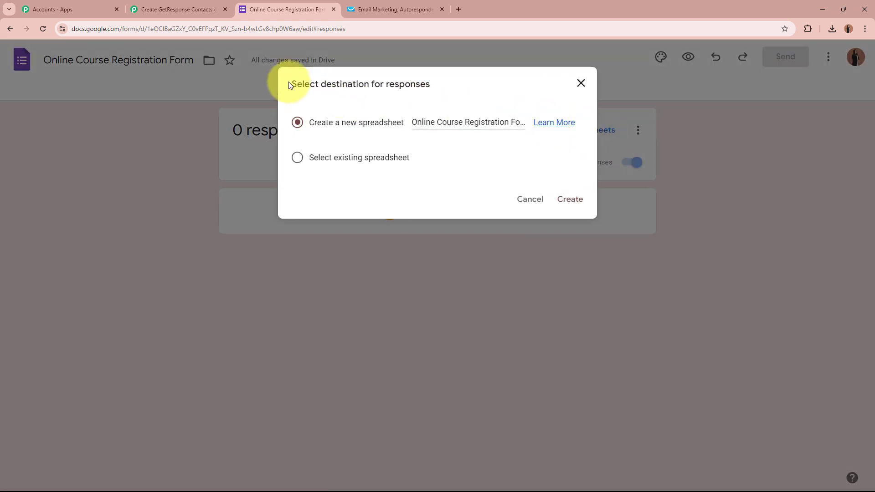
left_click_drag(296, 85, 438, 82)
left_click(437, 86)
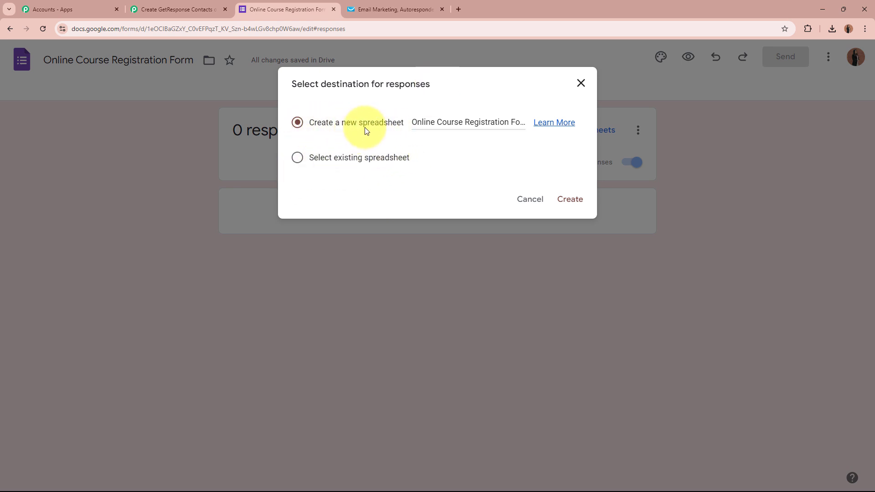
left_click(568, 199)
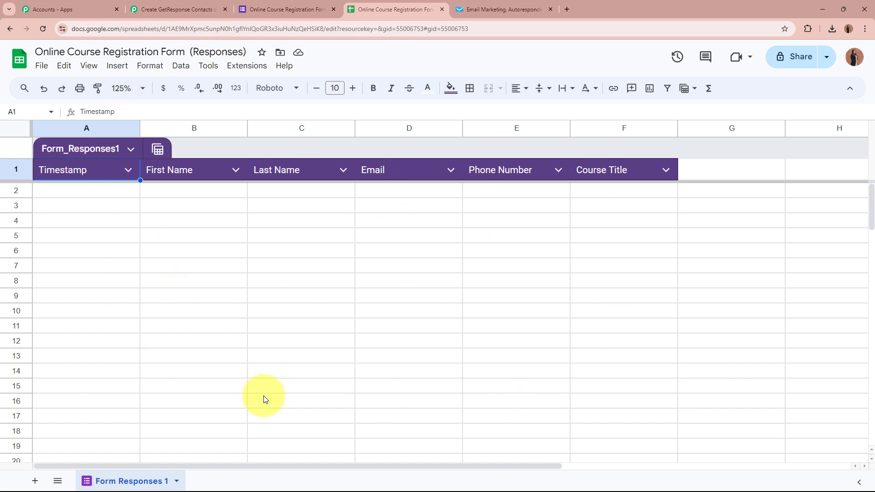
left_click(275, 10)
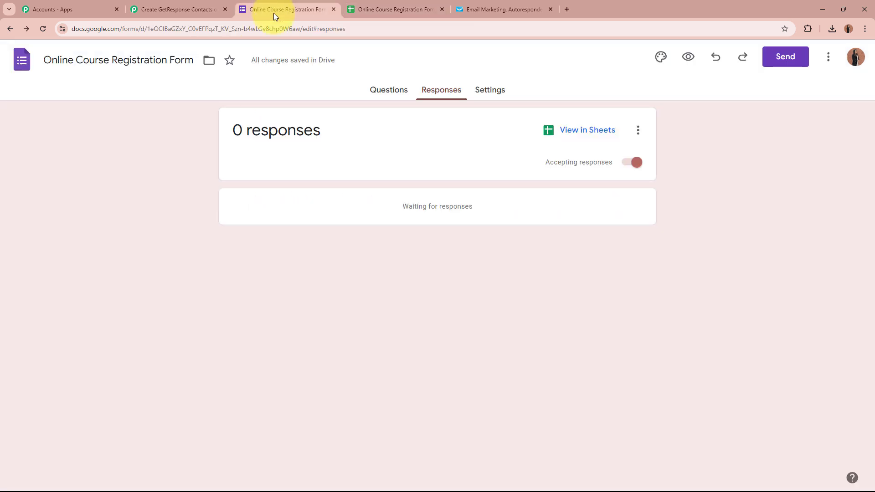
left_click(382, 92)
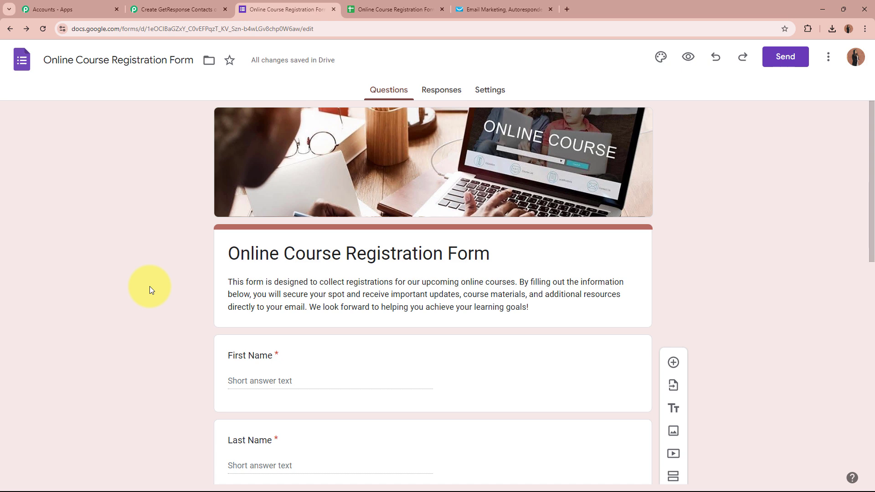
scroll(150, 286, "down", 2)
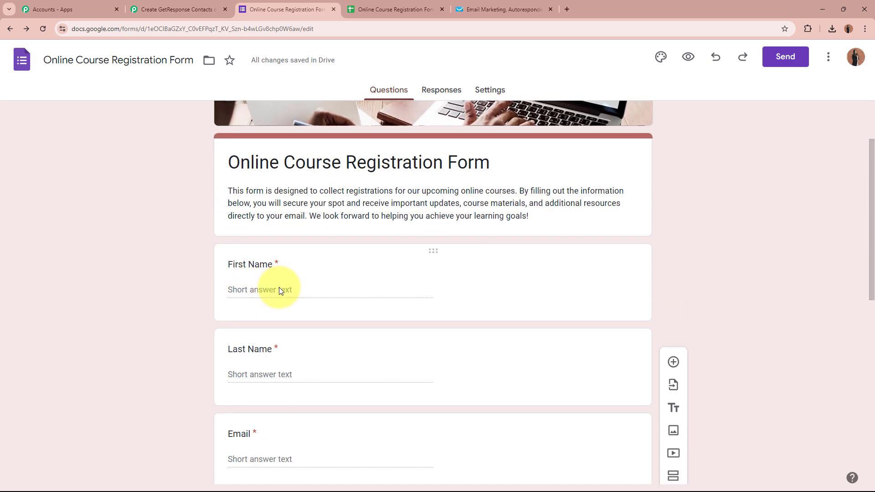
scroll(131, 290, "down", 4)
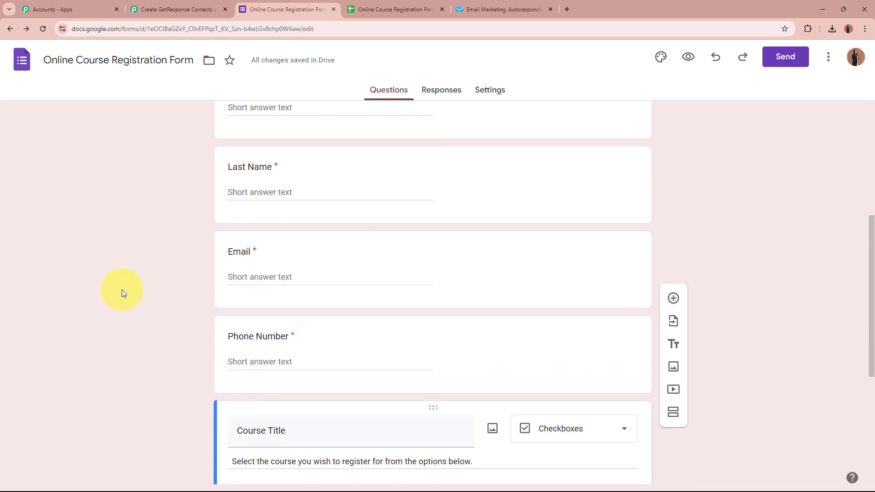
scroll(122, 290, "up", 6)
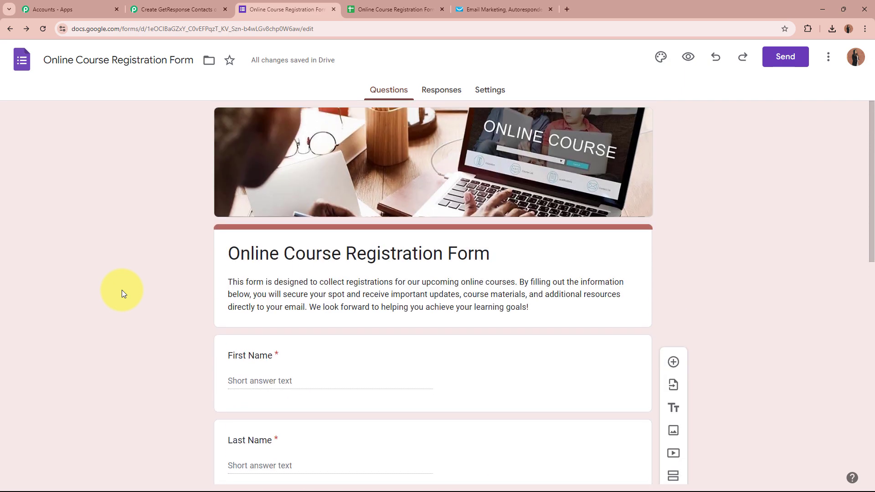
left_click(391, 9)
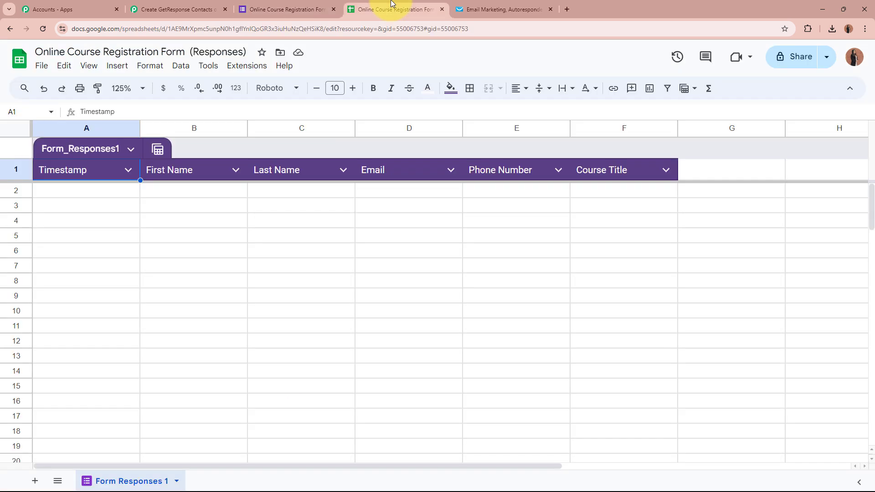
left_click(160, 190)
left_click(299, 189)
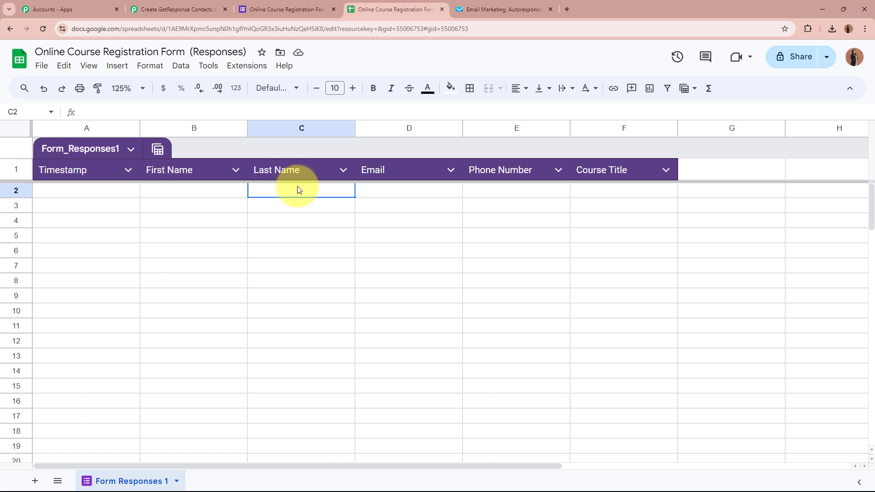
left_click(420, 190)
left_click(522, 191)
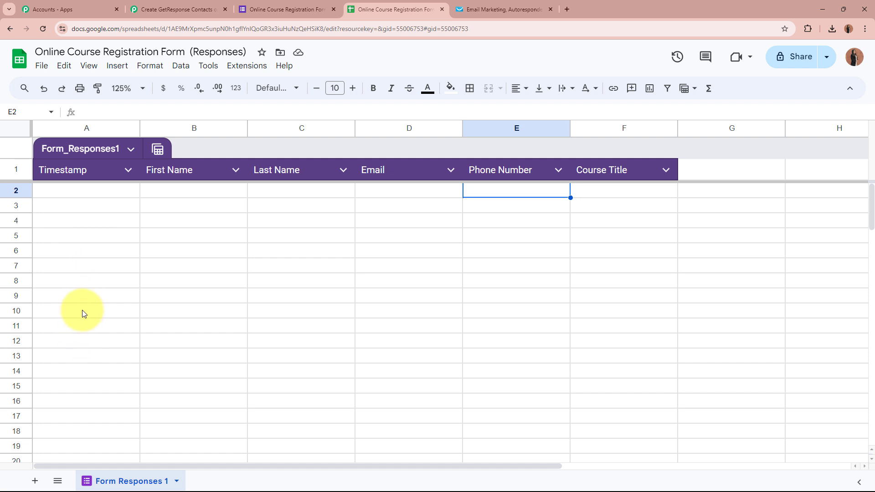
left_click(247, 69)
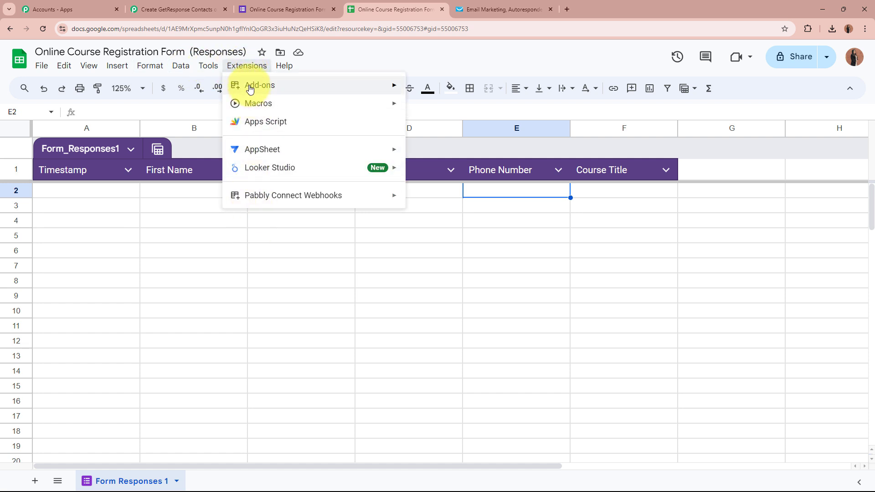
mouse_move(273, 88)
left_click(462, 90)
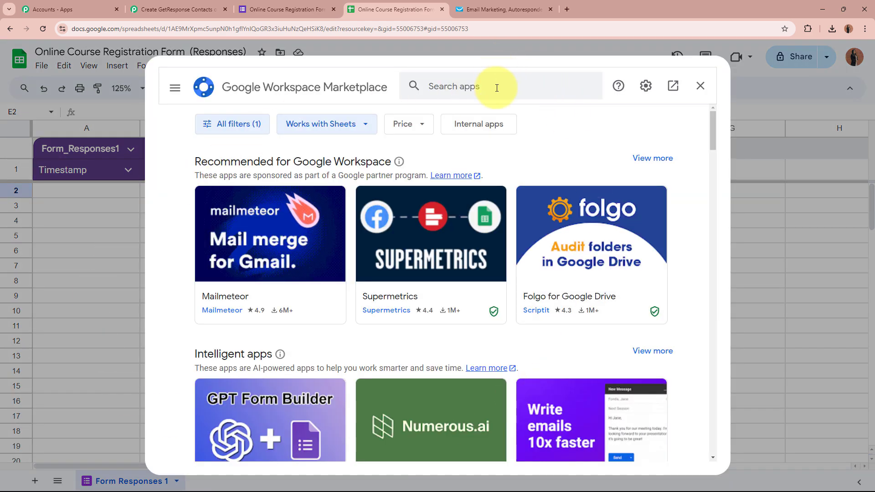
left_click(497, 88)
type("Pa")
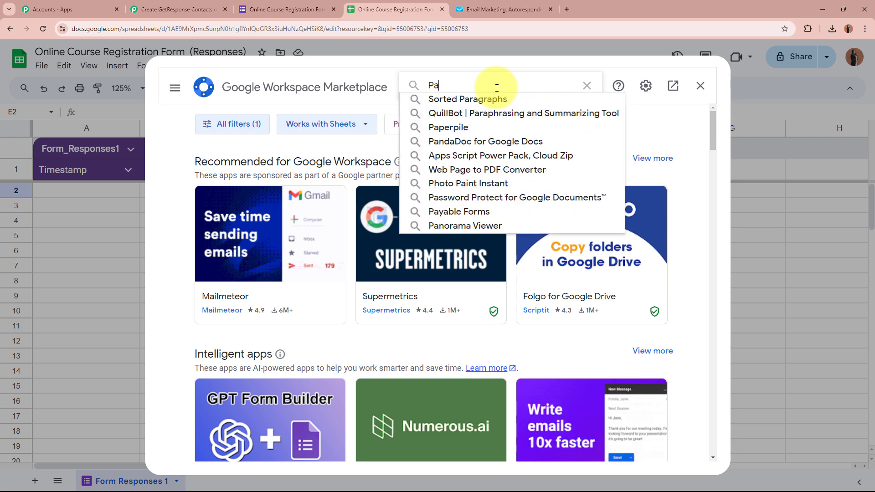
type("bbly")
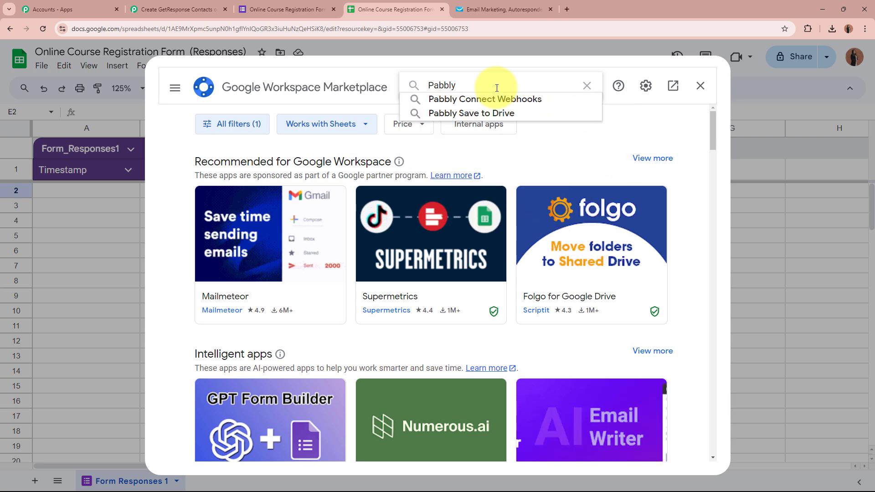
left_click(483, 99)
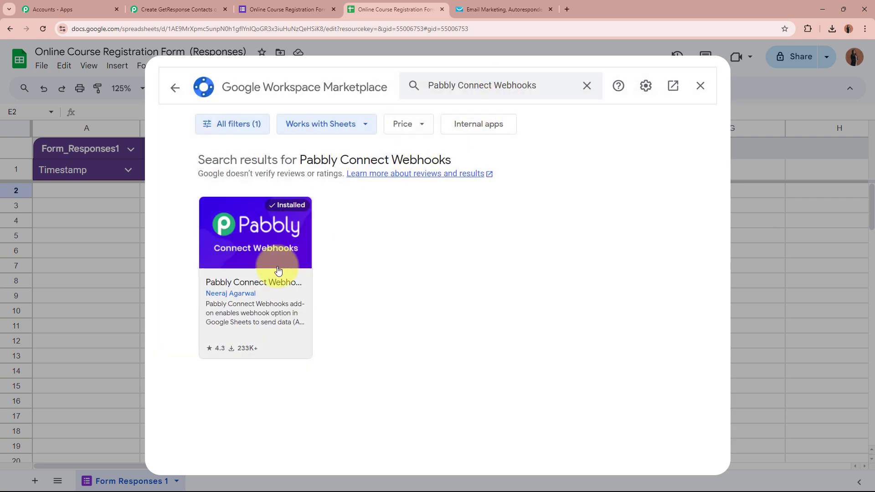
left_click(279, 270)
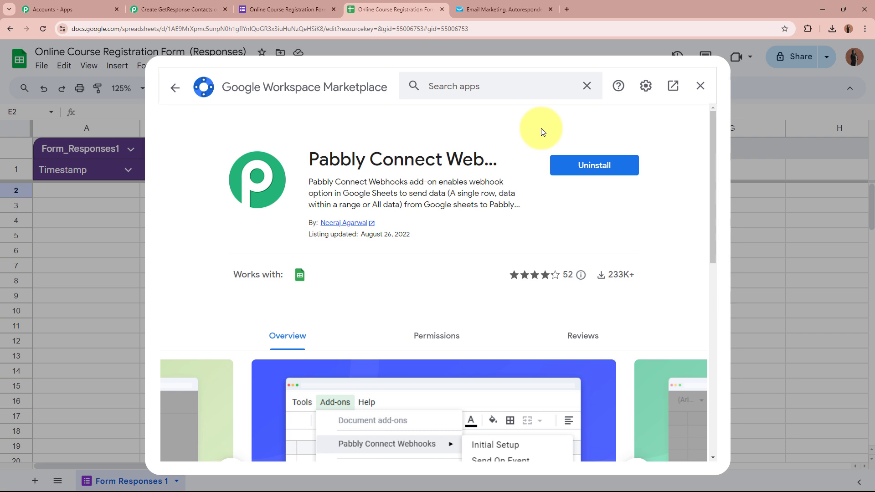
left_click_drag(310, 158, 488, 154)
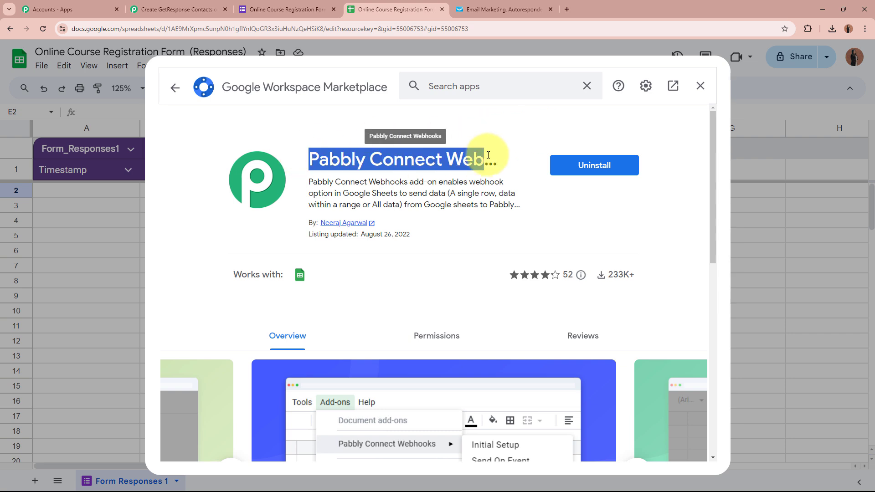
left_click(489, 155)
left_click_drag(344, 194, 469, 193)
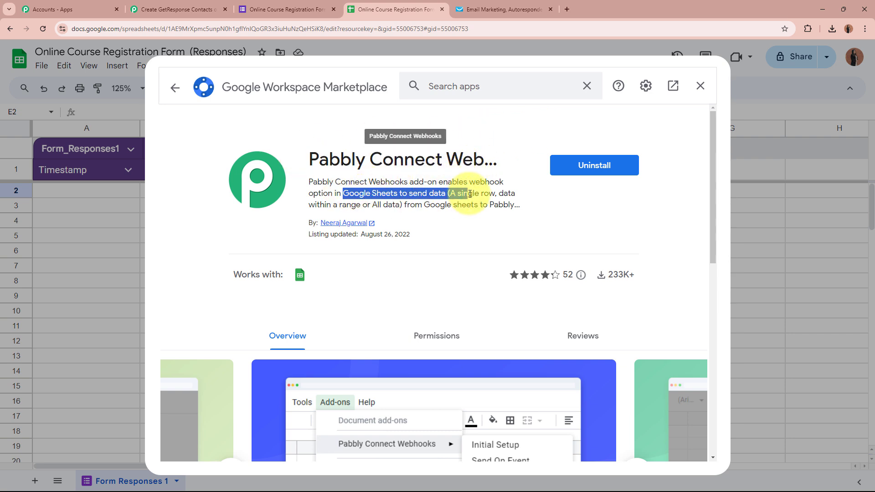
left_click(470, 194)
- Close the marketplace, reload the sheet and open Pabbly Connect Webhooks Initial Setup
left_click(701, 87)
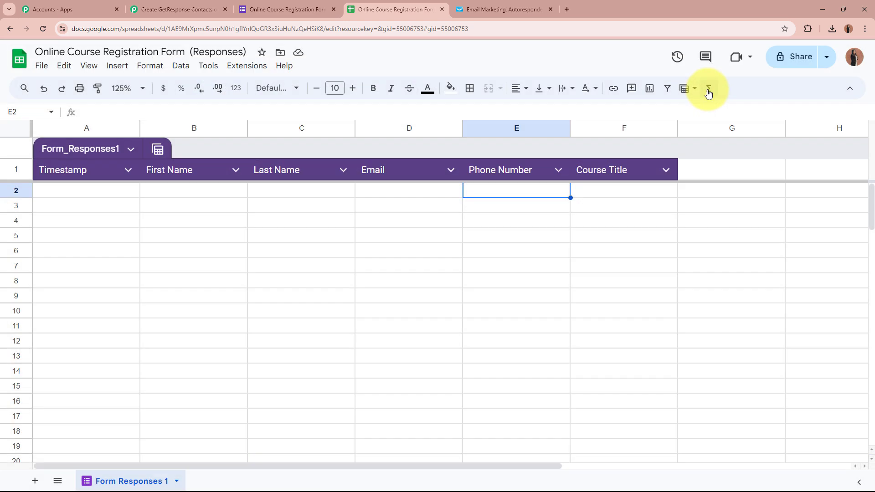
left_click(43, 27)
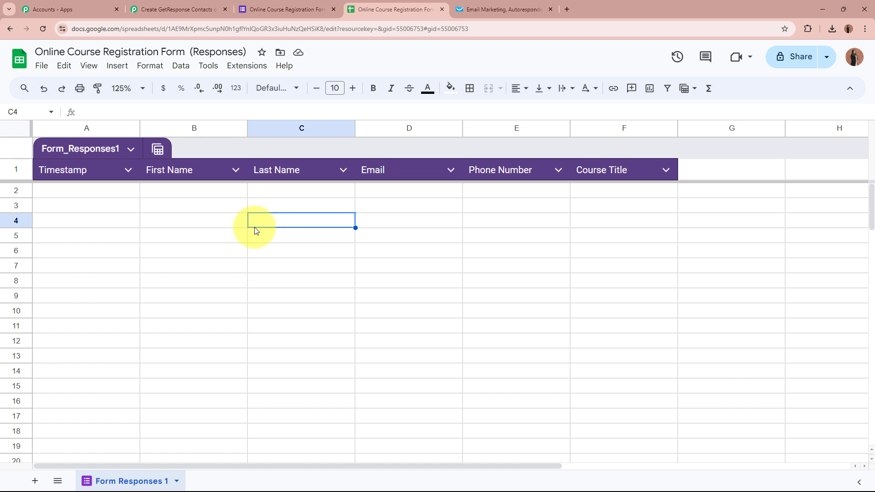
left_click(254, 67)
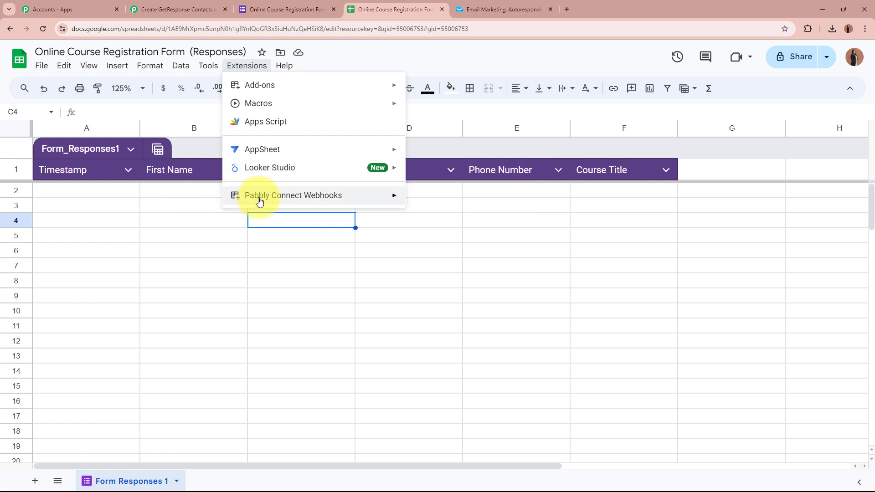
mouse_move(279, 198)
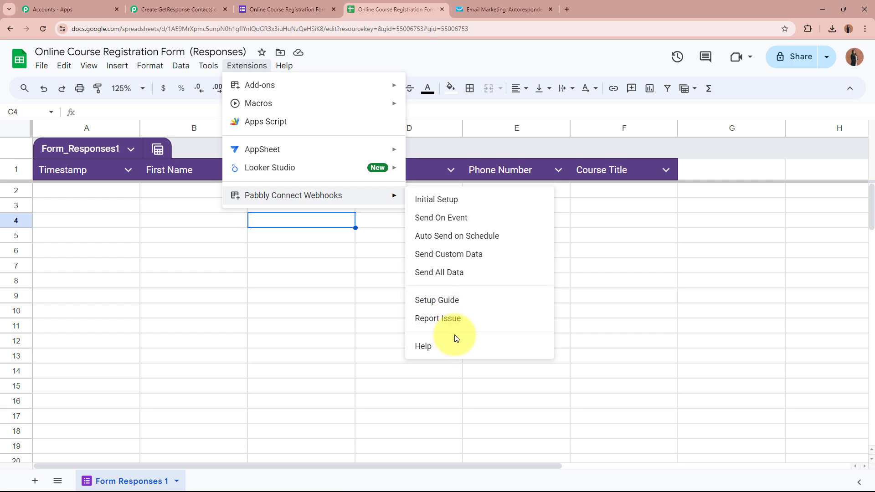
left_click(441, 207)
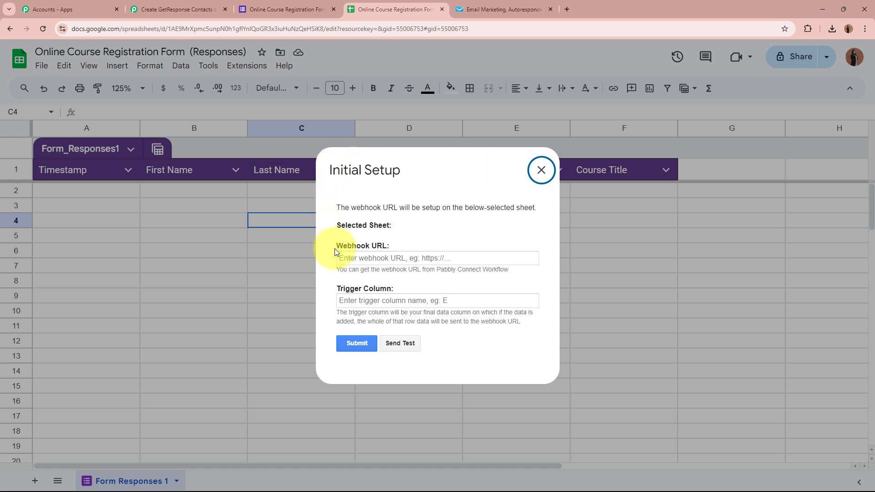
- Paste the Pabbly webhook URL into the initial setup form
left_click_drag(334, 248, 390, 248)
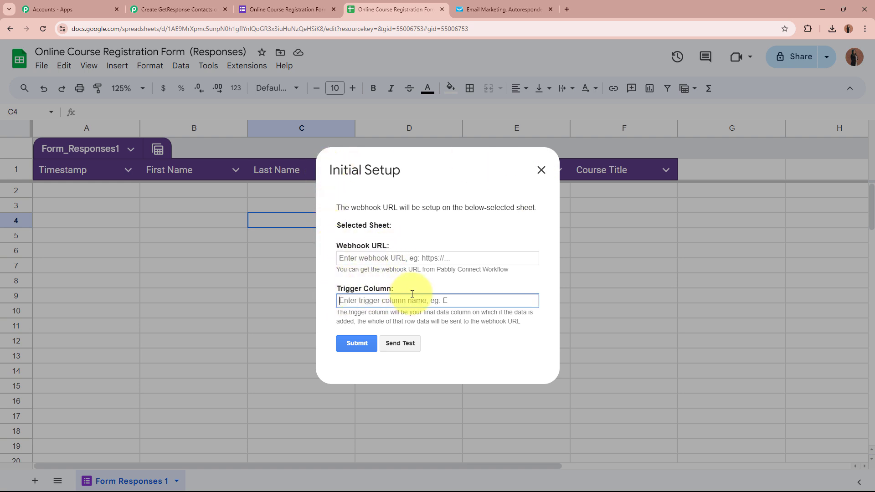
left_click(423, 256)
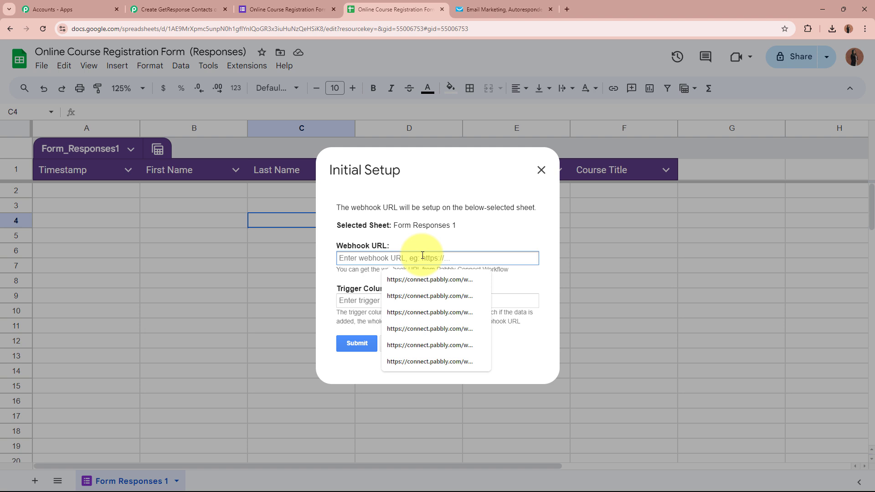
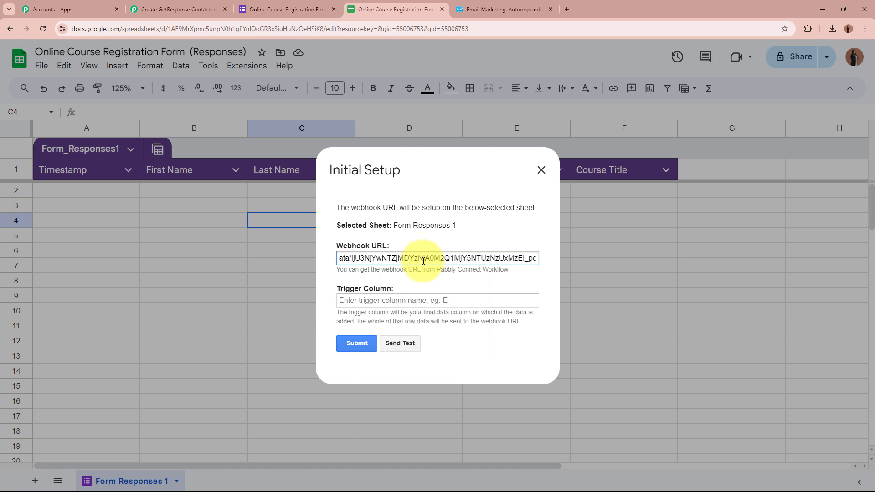
left_click(420, 299)
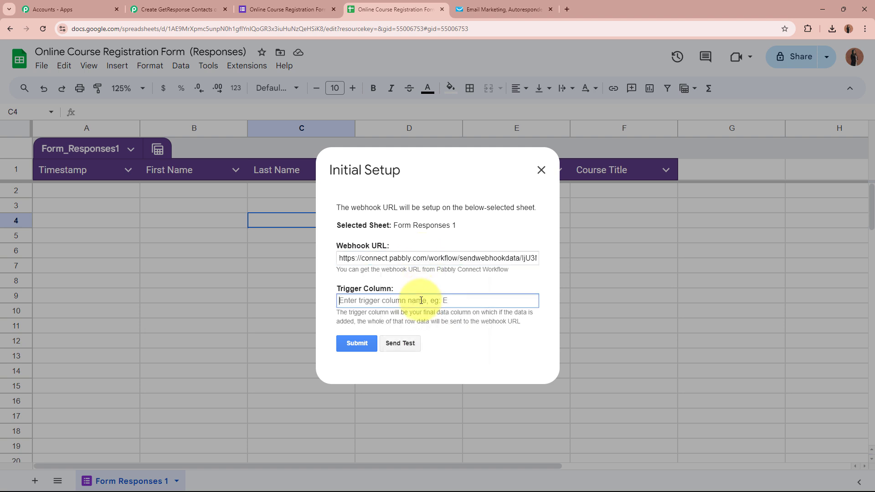
double_click(342, 313)
left_click_drag(355, 310, 413, 312)
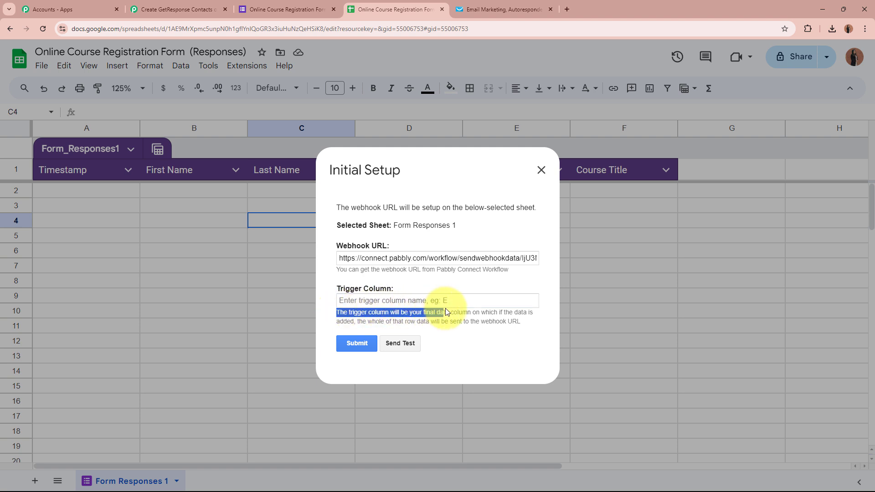
left_click_drag(507, 312, 361, 318)
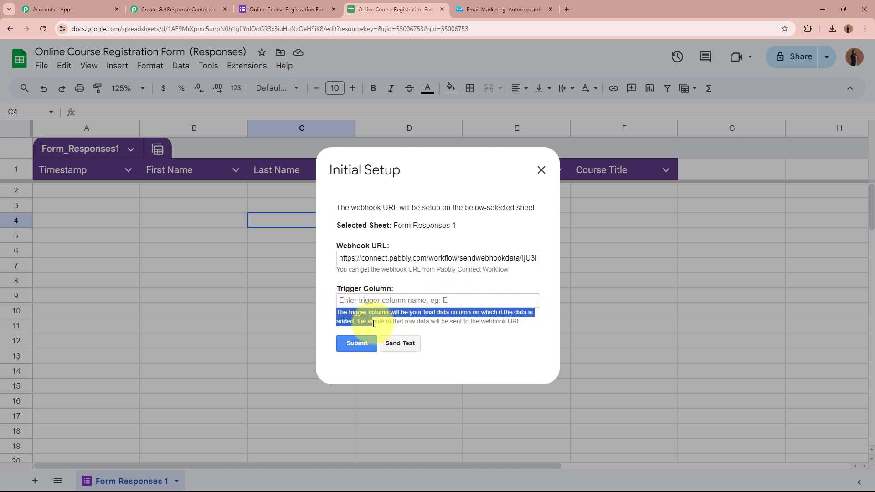
left_click(373, 323)
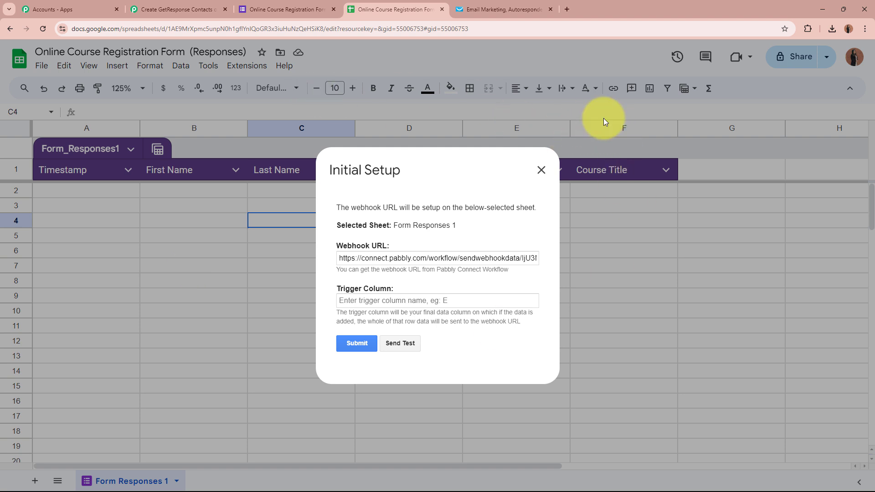
- Set the trigger column to F, submit the setup, and close the window
left_click(428, 301)
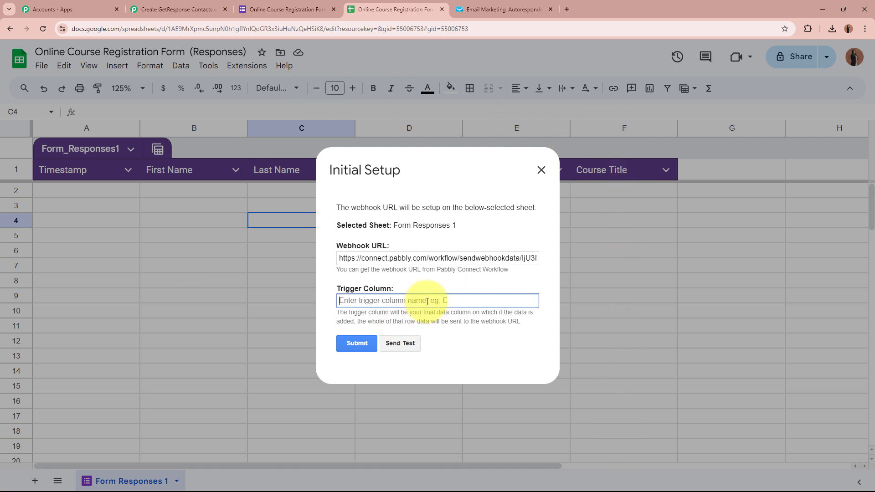
type("F")
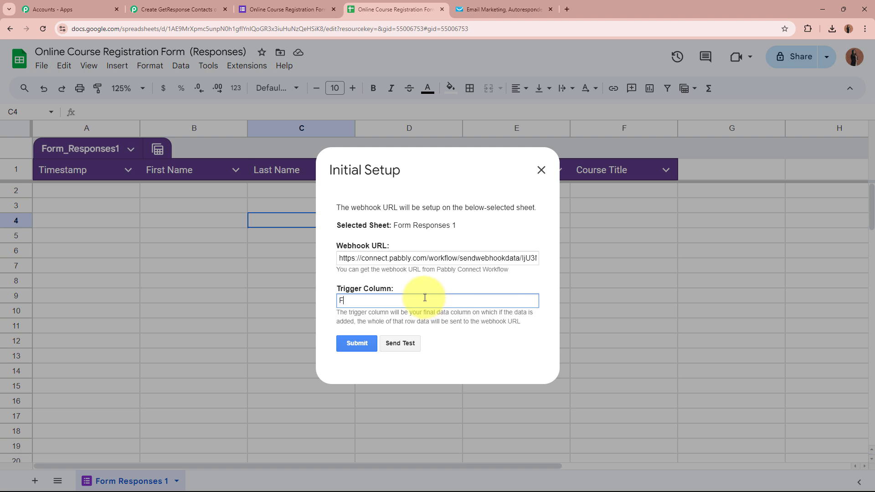
left_click(362, 342)
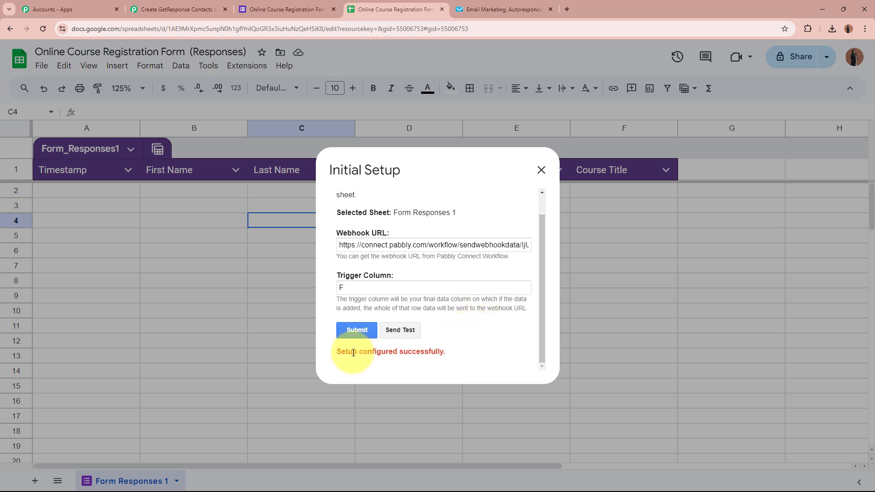
left_click_drag(338, 352, 465, 352)
left_click(465, 352)
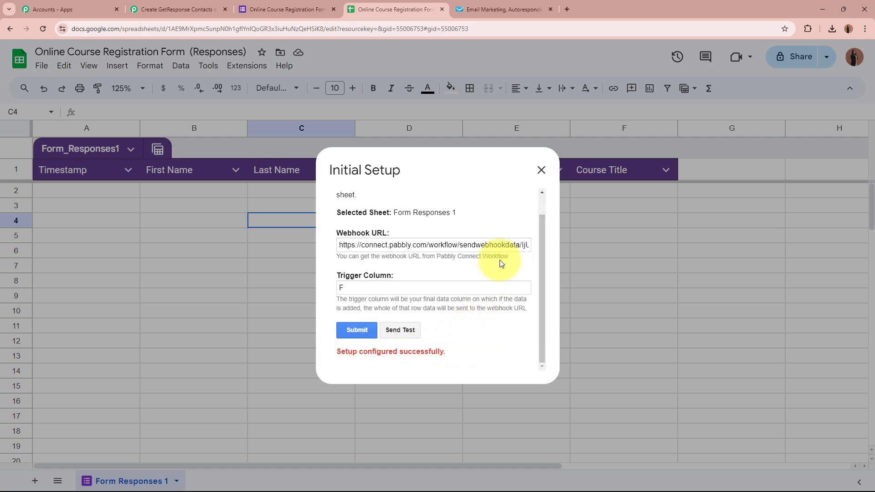
left_click(540, 171)
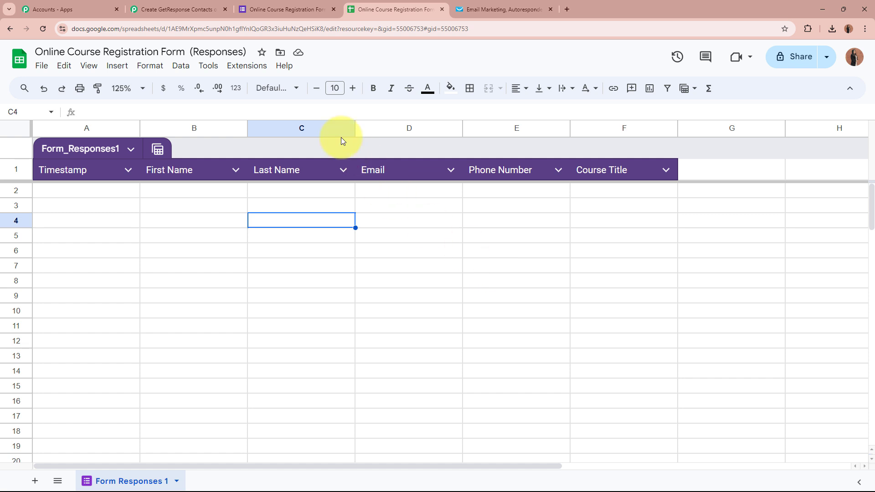
- Enable Send On Event in the Pabbly Connect Webhooks add-on and verify the checkmark
left_click(247, 65)
mouse_move(259, 206)
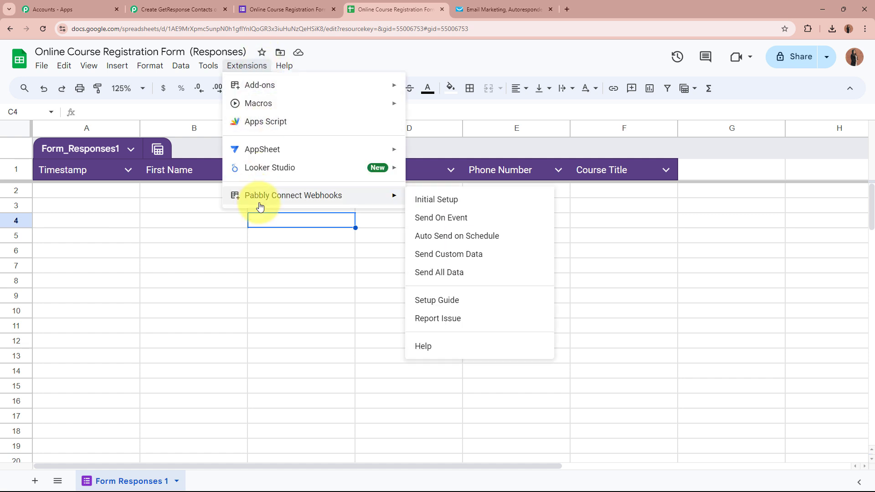
left_click(468, 223)
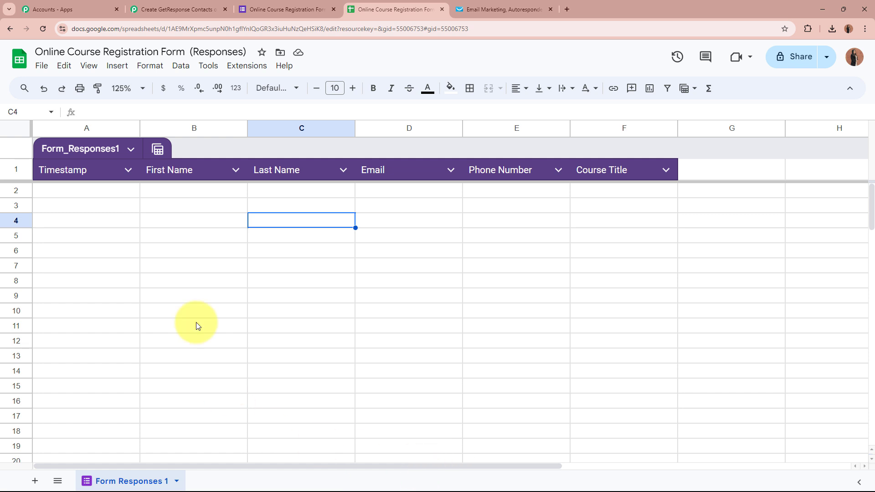
left_click(247, 65)
mouse_move(255, 196)
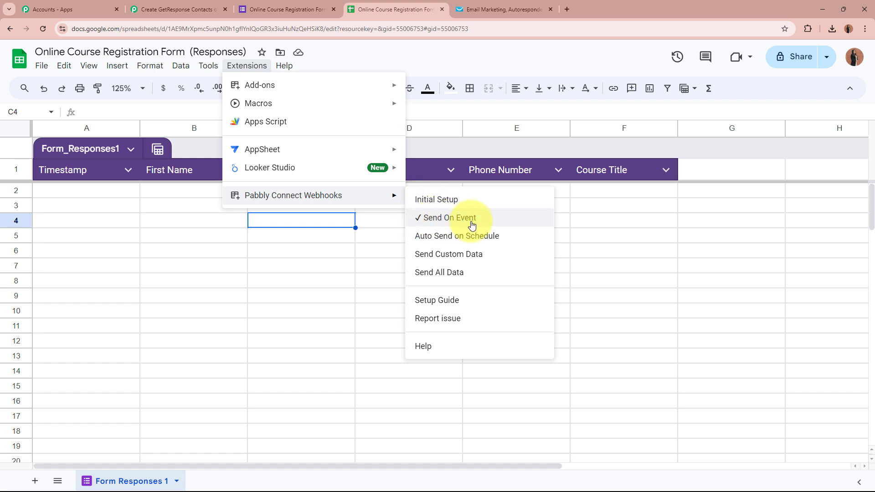
left_click(313, 250)
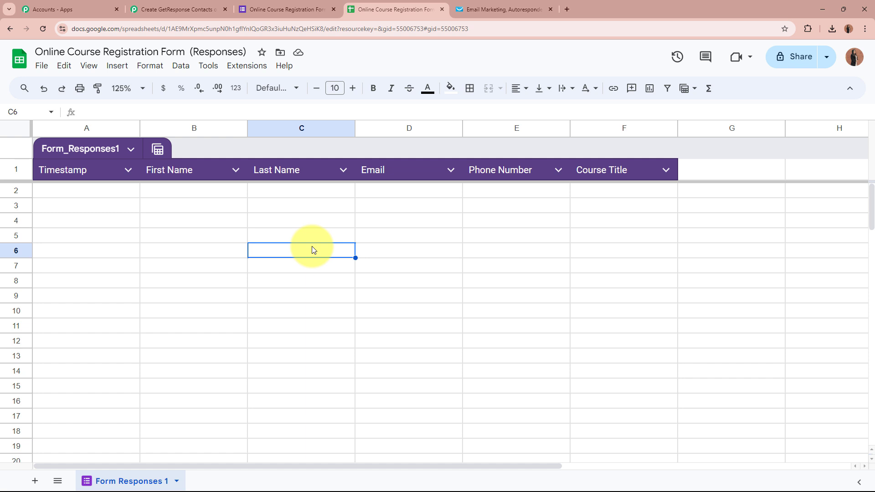
- Check that Form Responses 1 holds only headers with no responses yet
left_click(179, 208)
left_click(307, 203)
left_click(437, 194)
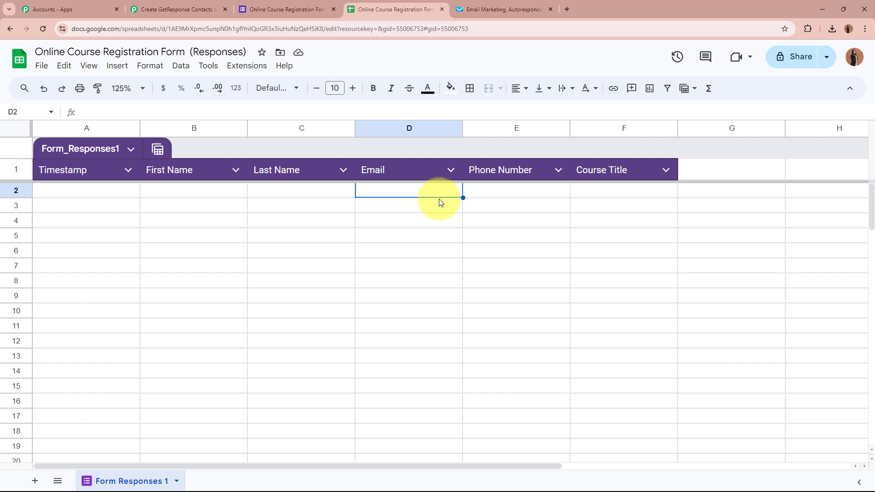
left_click(433, 212)
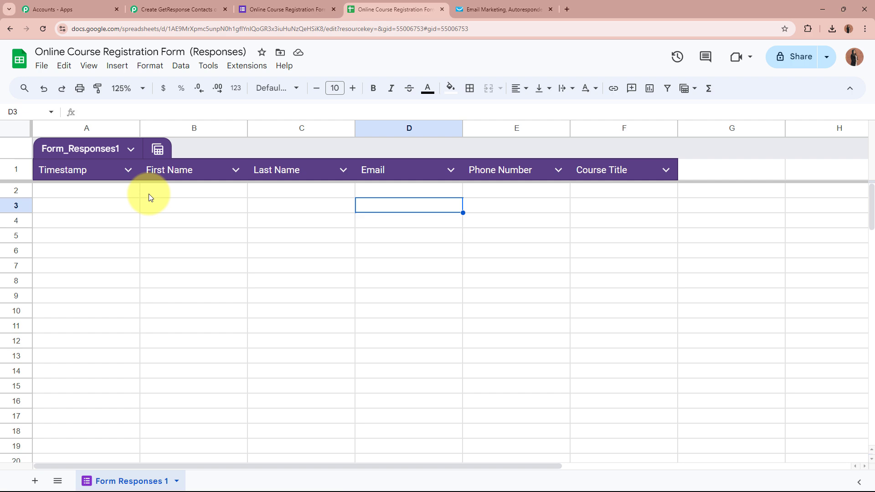
- Scroll through the trigger's webhook setup instructions in Pabbly Connect
left_click(164, 9)
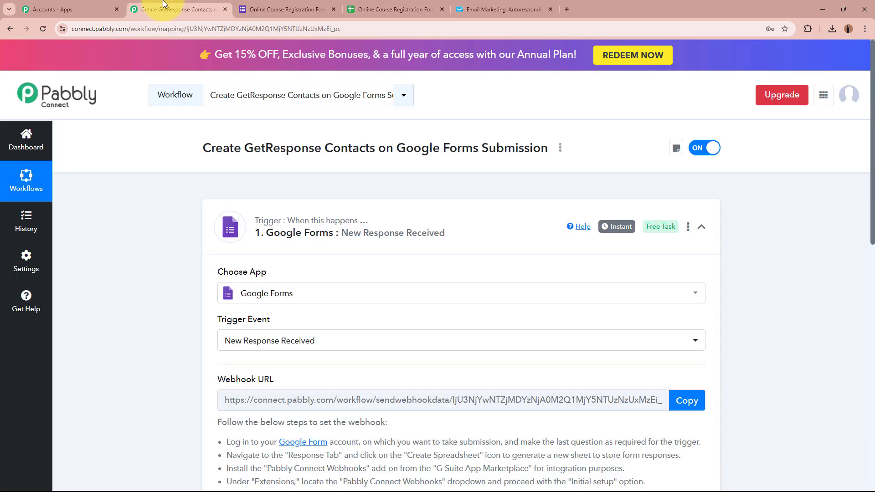
scroll(156, 247, "down", 6)
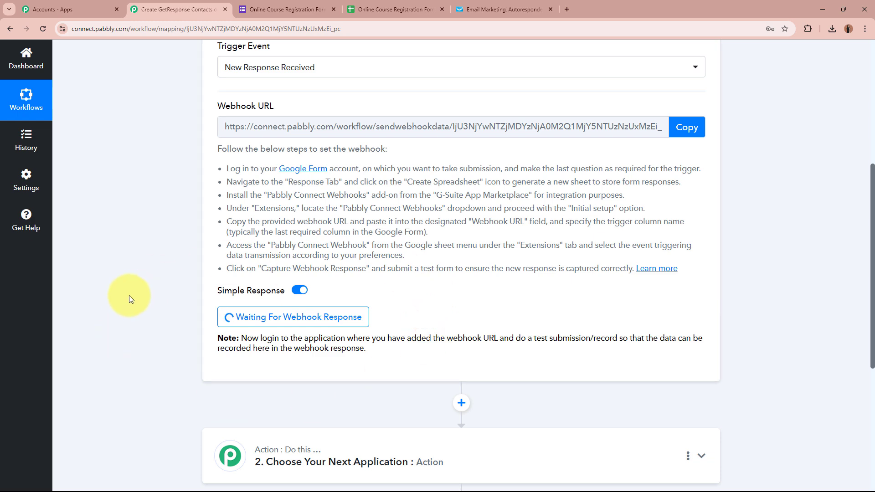
scroll(129, 294, "up", 6)
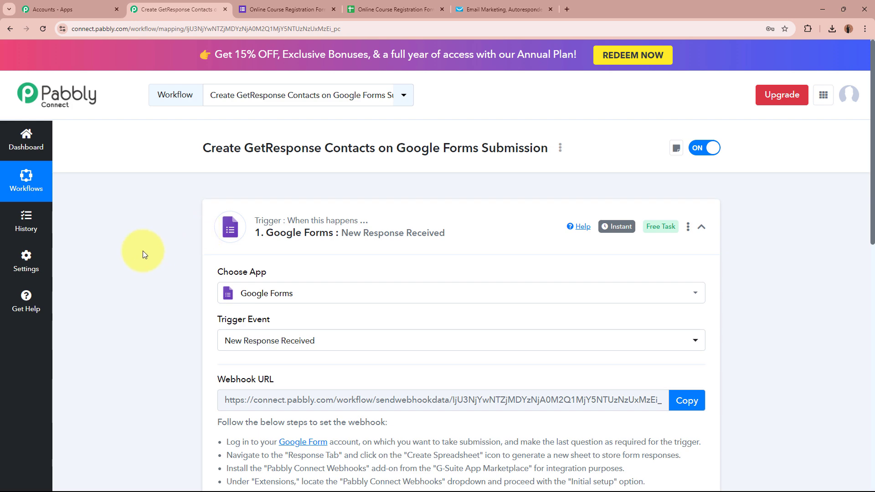
left_click(269, 9)
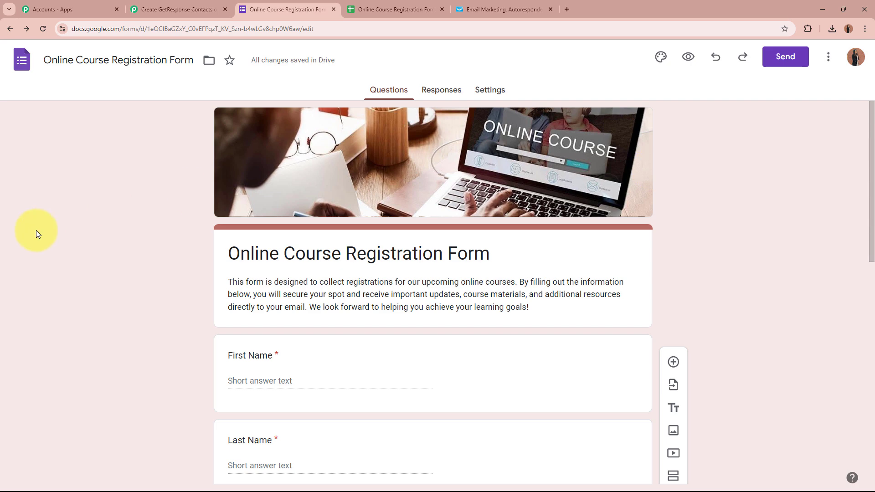
- Recheck the waiting trigger step, then return to the registration form editor
left_click(148, 10)
scroll(160, 274, "down", 5)
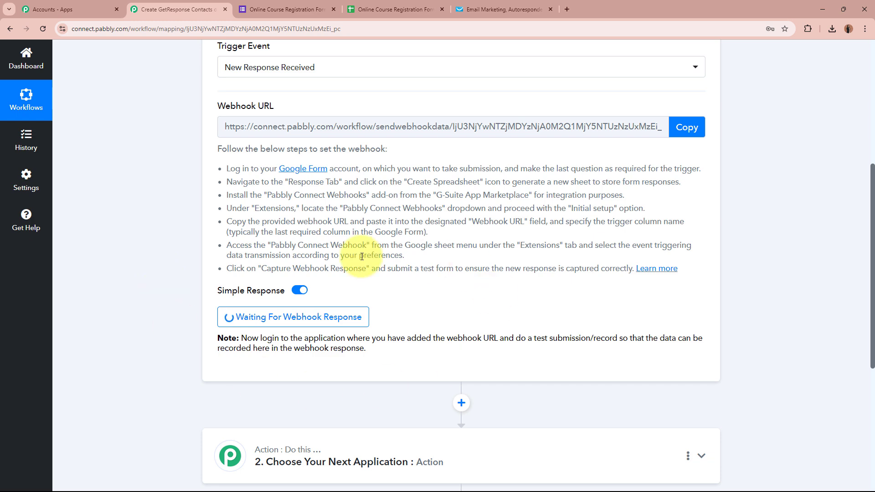
scroll(136, 293, "up", 5)
scroll(136, 293, "up", 1)
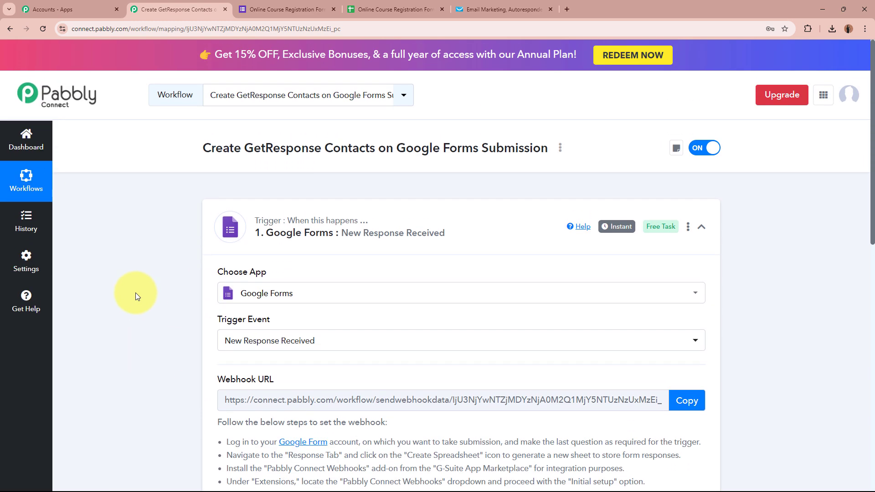
left_click(263, 5)
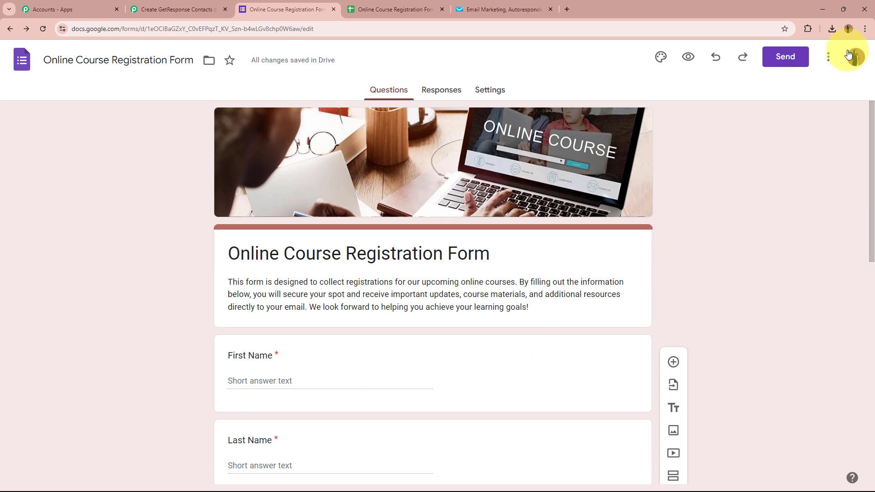
- Copy the form's shareable link and open the published form
left_click(784, 57)
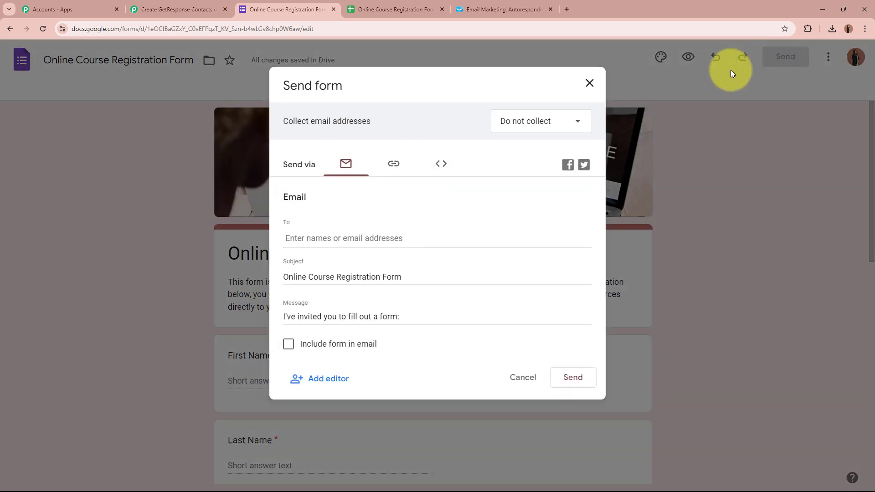
left_click(391, 173)
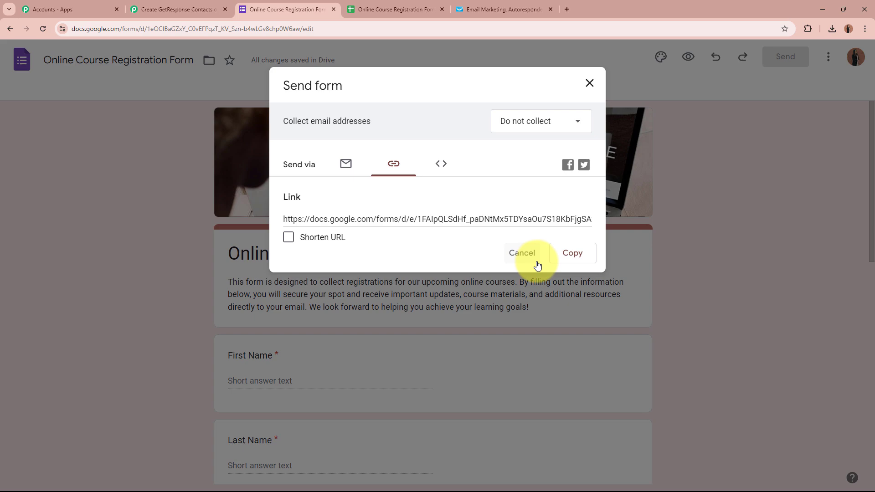
left_click(573, 254)
left_click(568, 8)
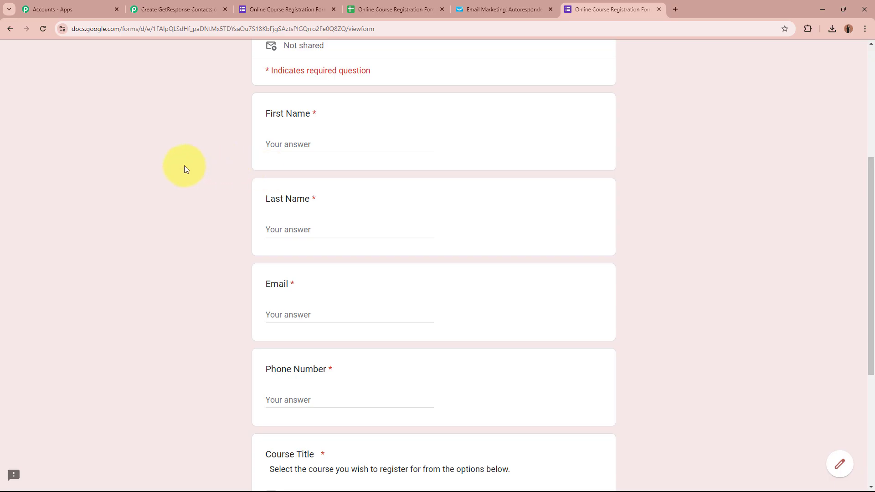
- Fill in the test registrant's first name, last name and e-mail address
scroll(184, 166, "down", 1)
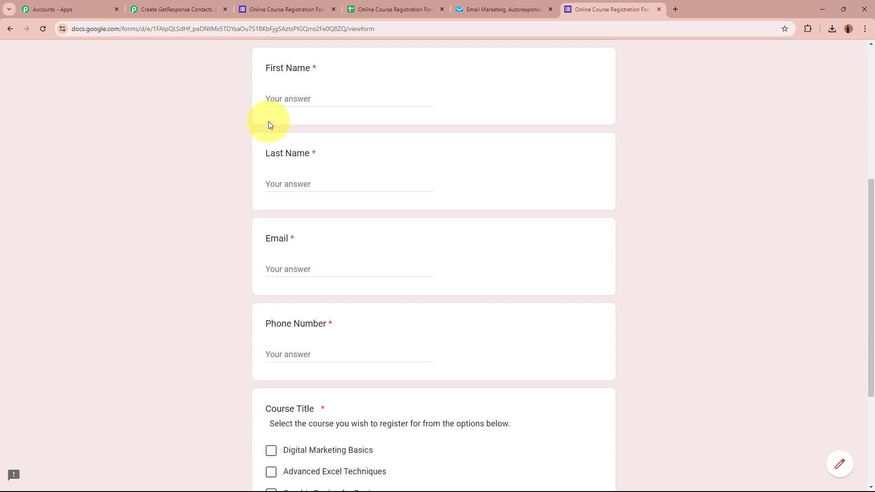
left_click(360, 100)
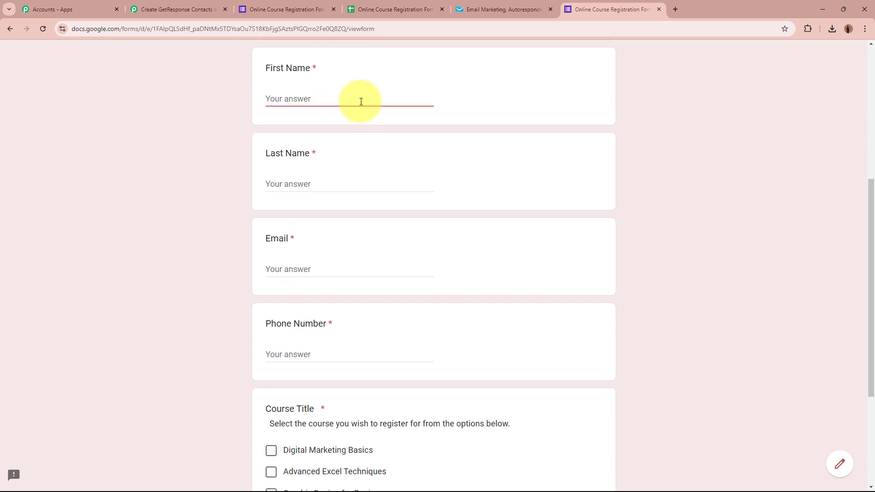
type("Demo")
left_click(367, 186)
type("S")
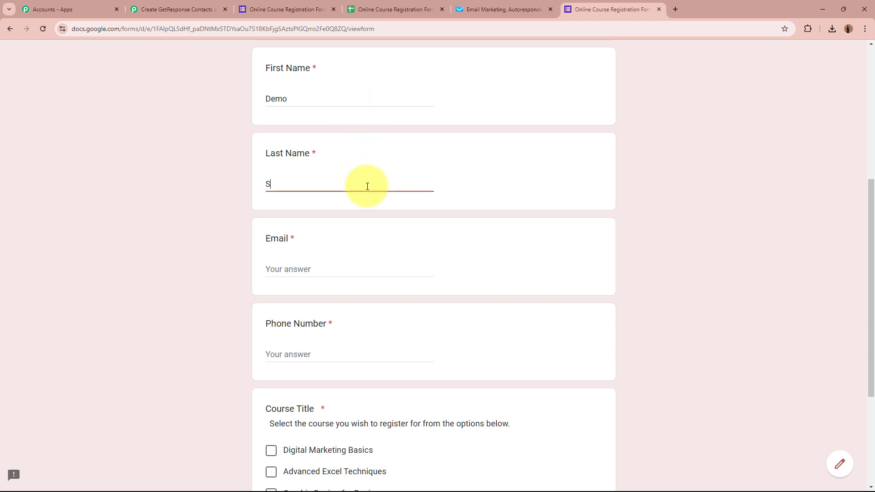
type("mart45")
left_click(369, 270)
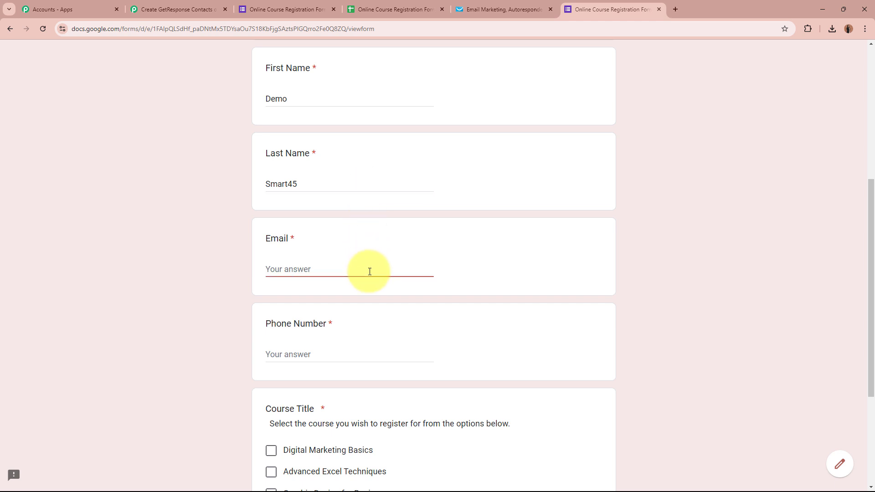
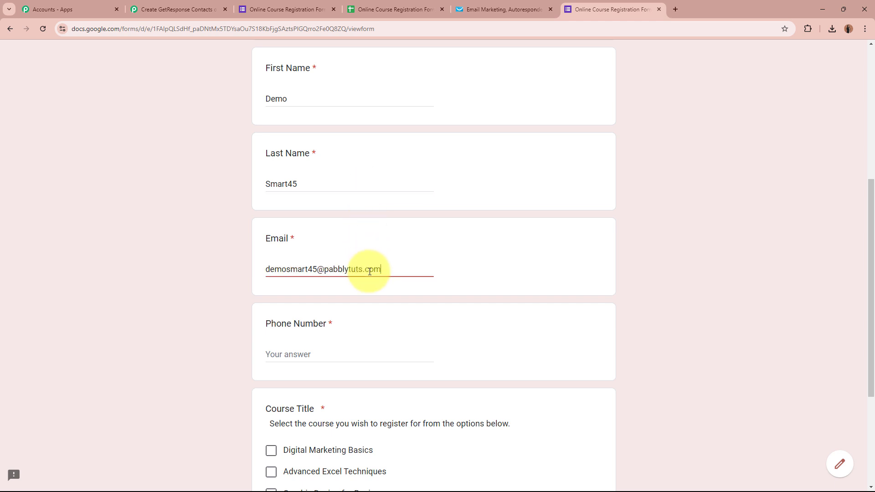
- Enter the registrant's phone number with the +91 country code
left_click(362, 352)
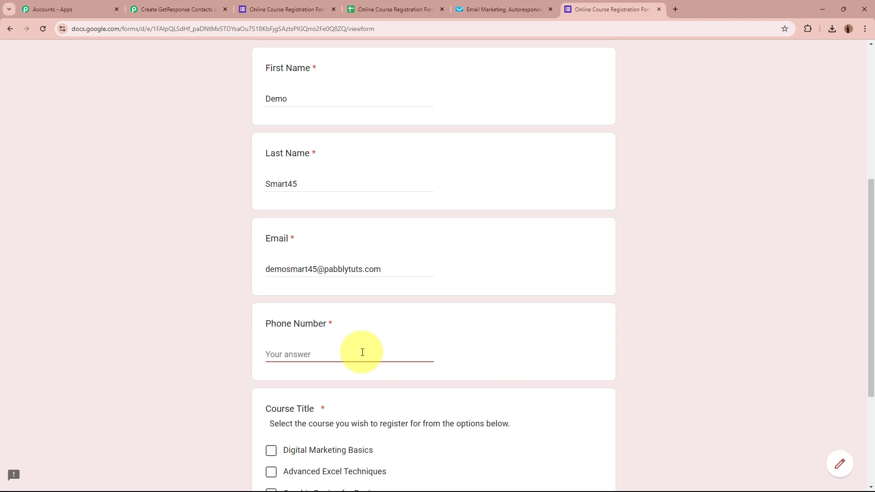
scroll(362, 353, "down", 3)
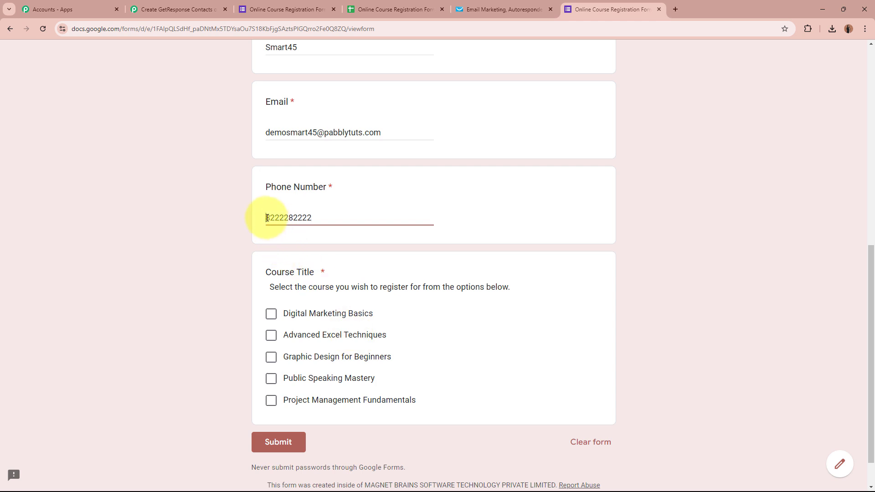
left_click(267, 218)
type("+91")
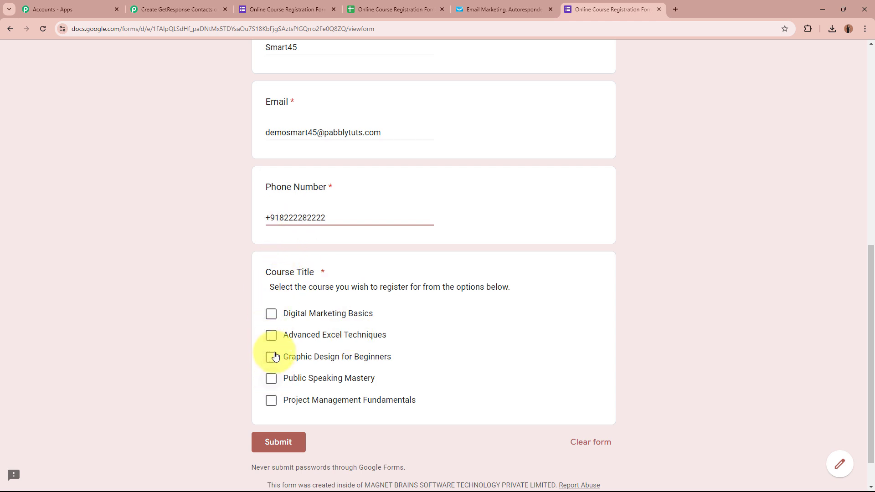
- Choose Digital Marketing Basics as the course and submit the form
left_click(271, 314)
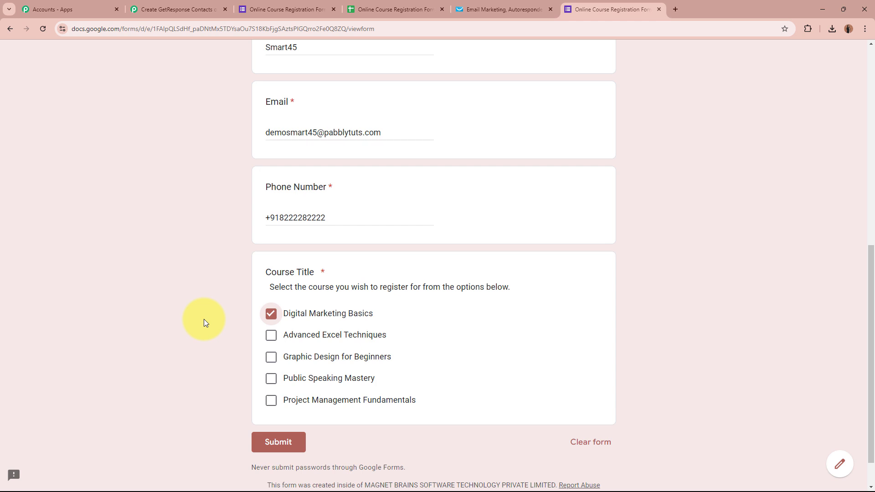
scroll(203, 319, "up", 3)
scroll(204, 319, "down", 4)
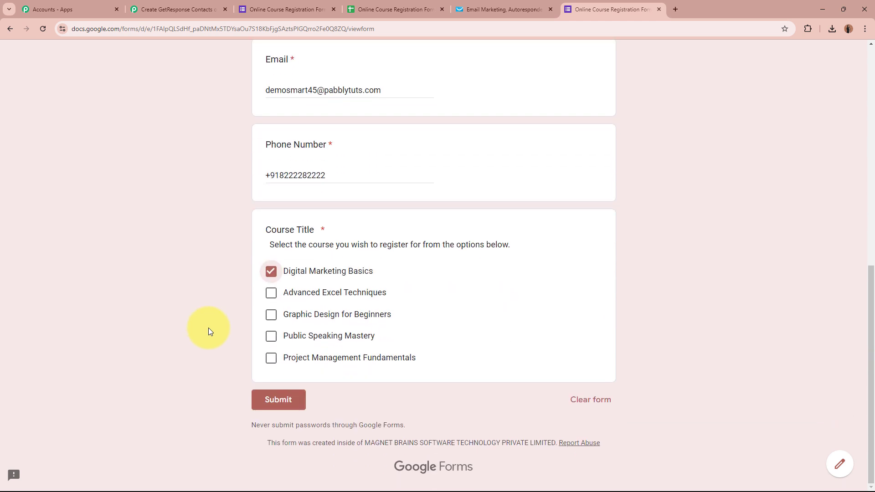
left_click(279, 399)
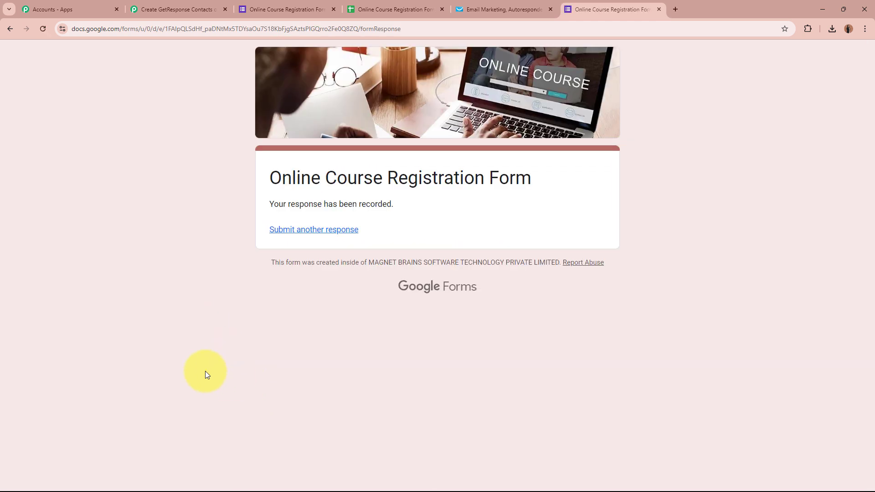
left_click_drag(270, 204, 424, 201)
left_click(218, 211)
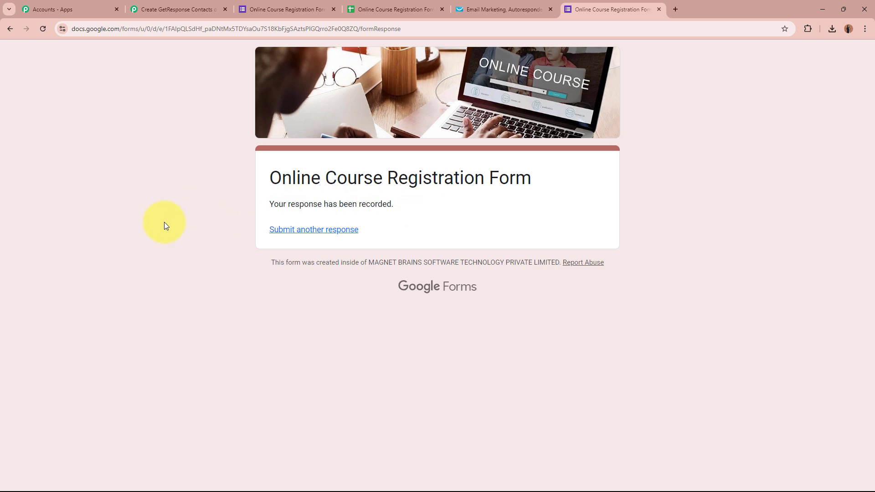
- Inspect row 2's timestamp 10/16/2024 15:37:06, names and email in the responses sheet
left_click(394, 9)
left_click(51, 197)
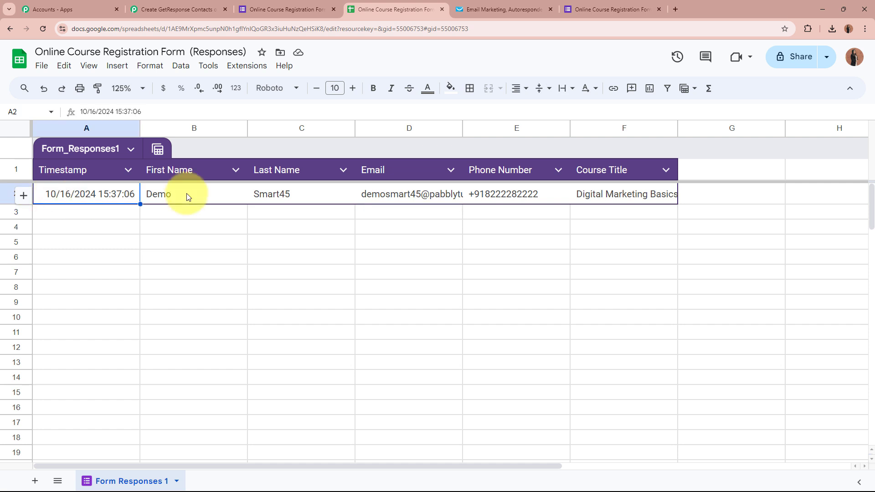
left_click(201, 193)
left_click(291, 194)
left_click(413, 195)
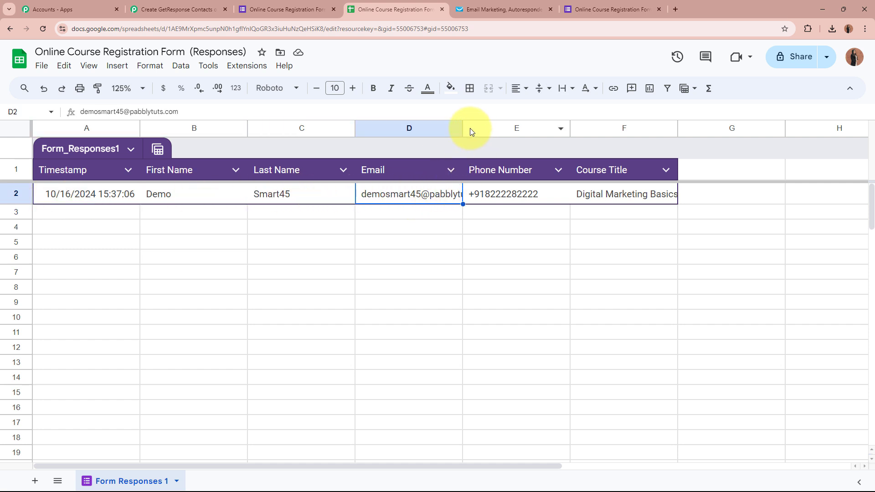
- Widen columns D and F, then check row 2 through course Digital Marketing Basics
left_click_drag(463, 128, 518, 128)
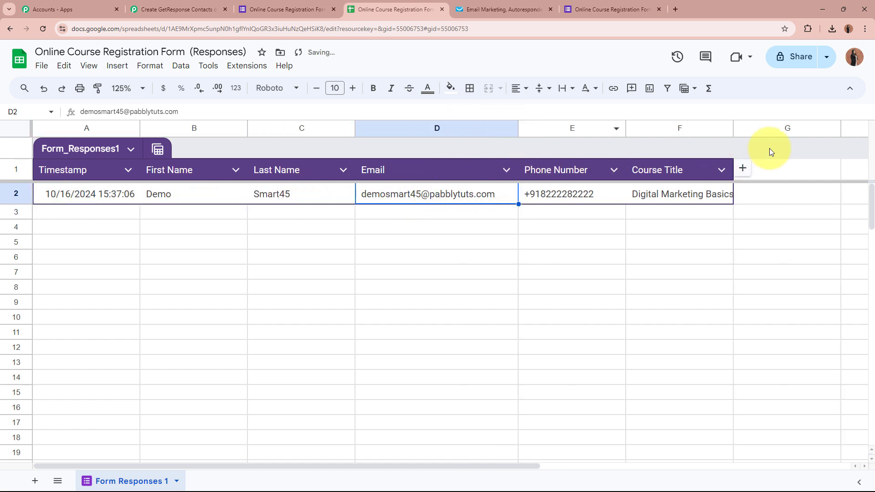
left_click_drag(733, 127, 805, 129)
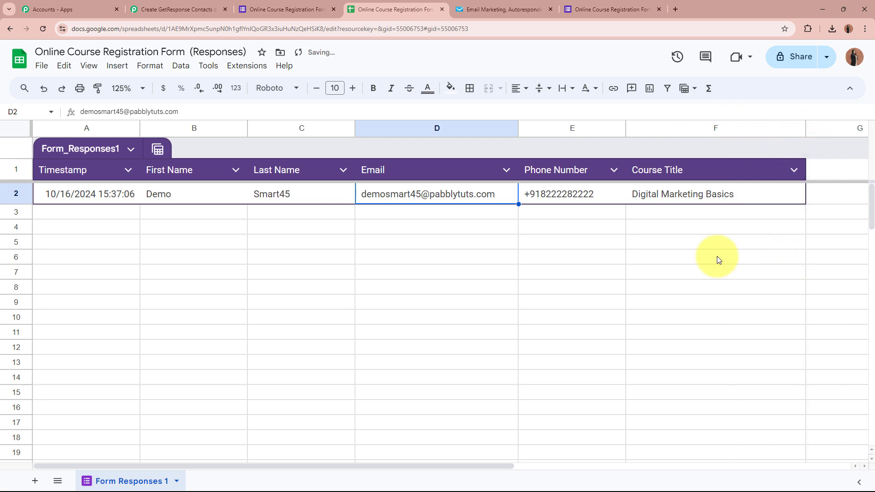
left_click(160, 193)
left_click(314, 195)
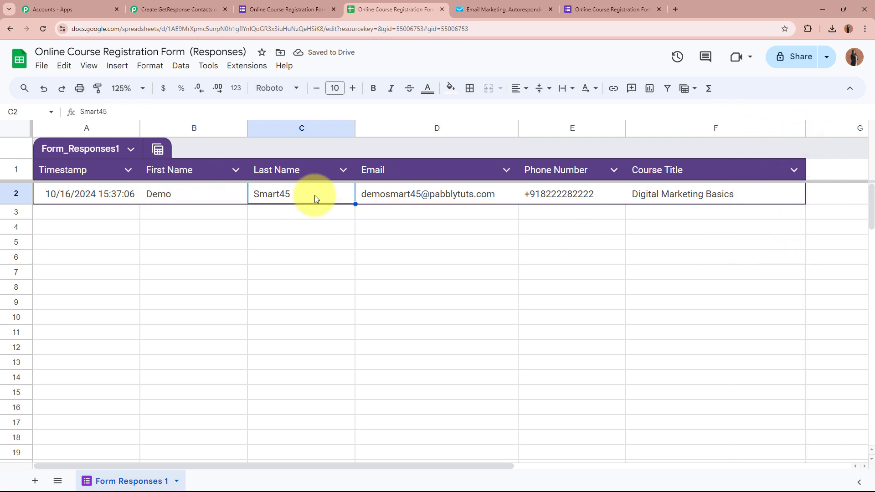
left_click(440, 199)
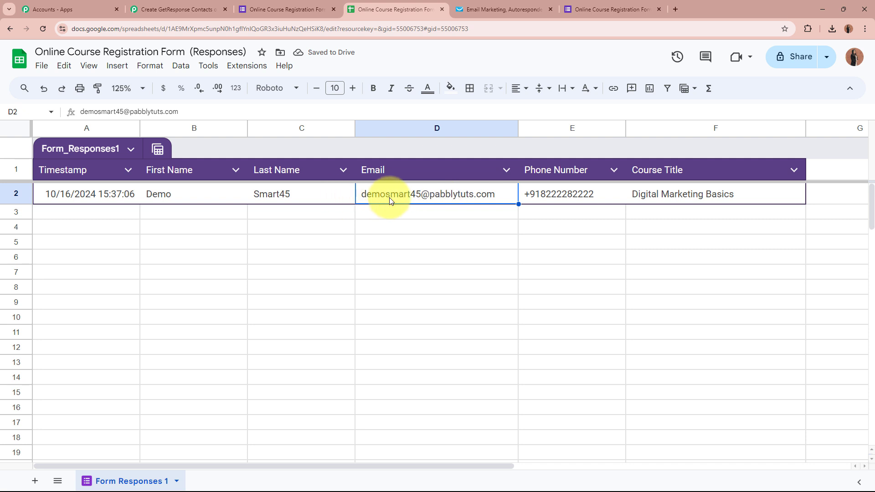
left_click(599, 198)
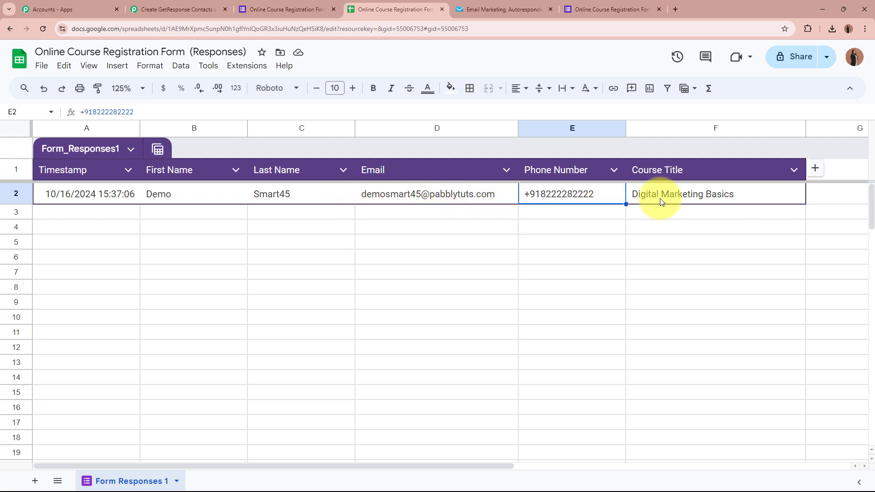
left_click(719, 202)
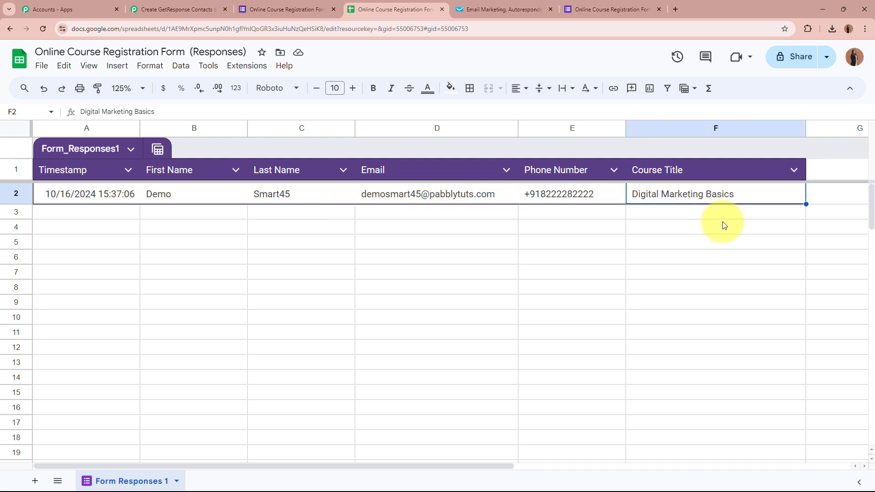
left_click(739, 246)
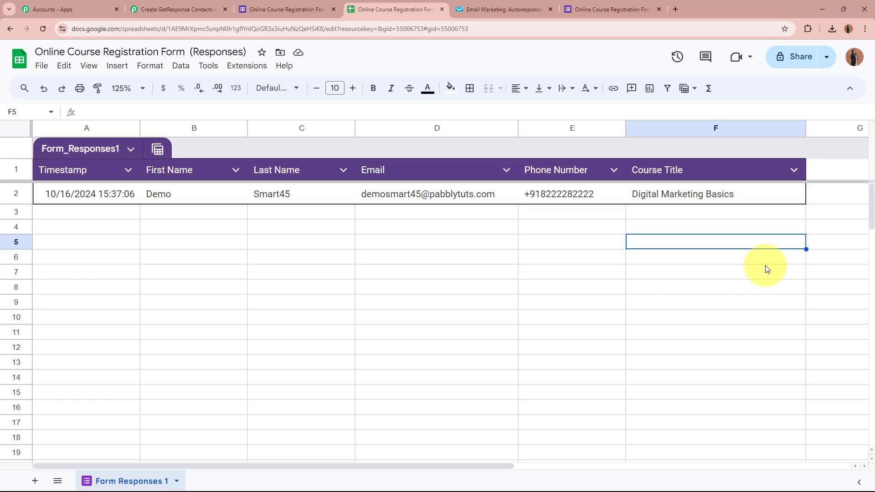
- Review the captured first name, last name, email, Course Title and phone number values in the response
left_click(200, 9)
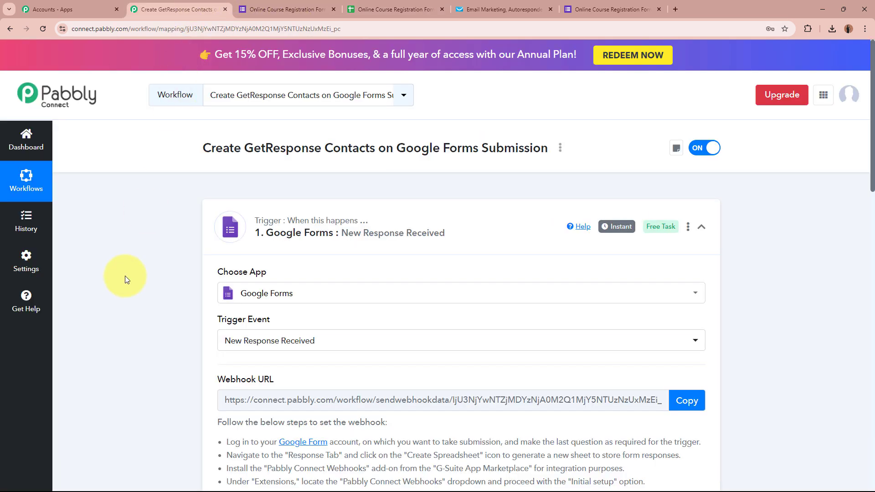
scroll(124, 280, "down", 12)
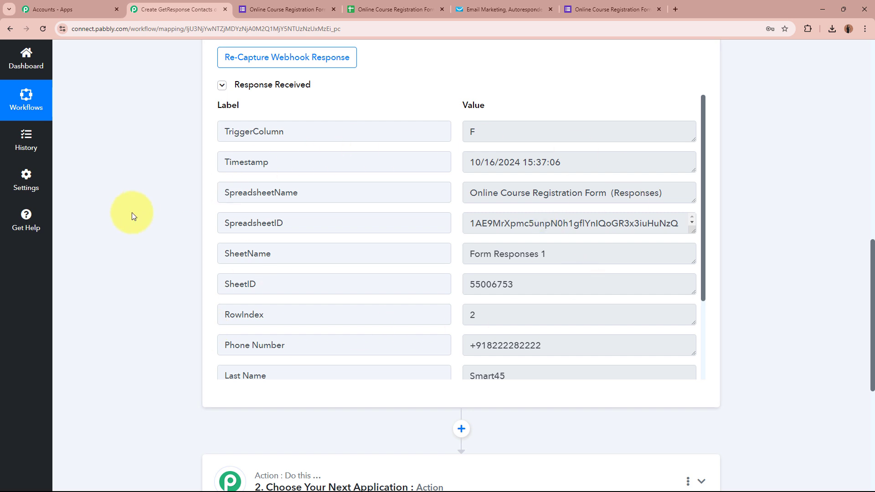
scroll(528, 275, "down", 3)
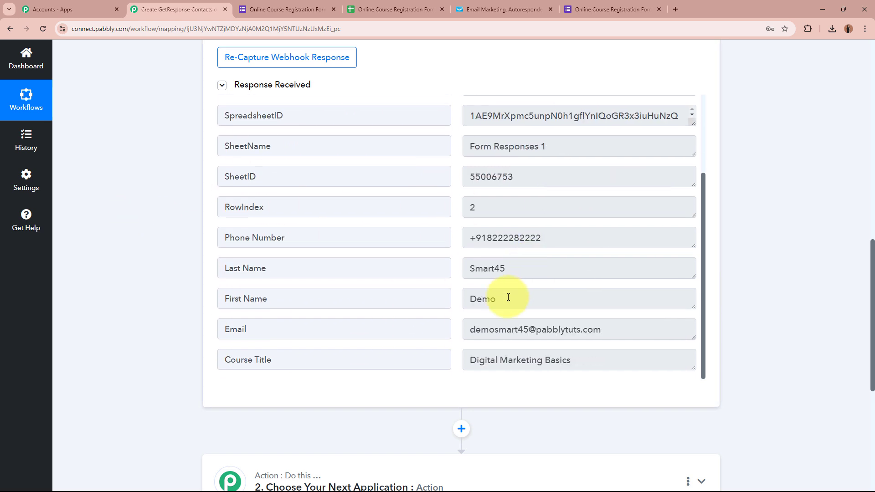
left_click(513, 300)
left_click(513, 268)
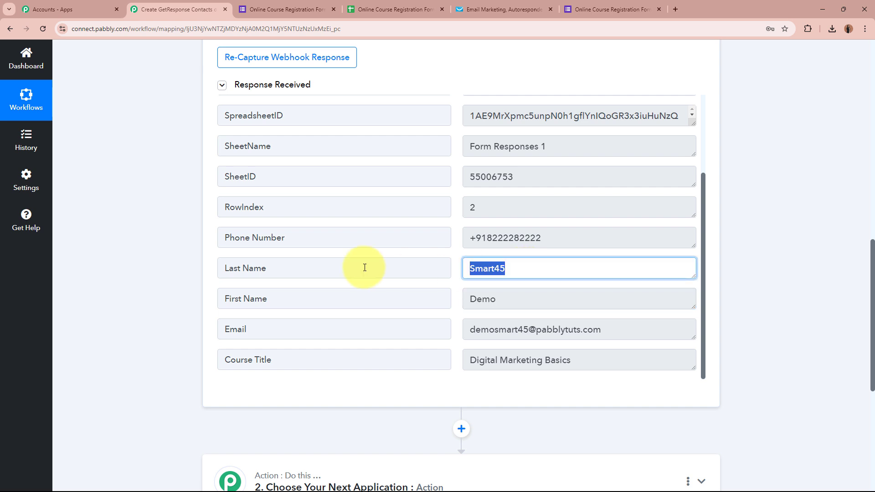
left_click(635, 333)
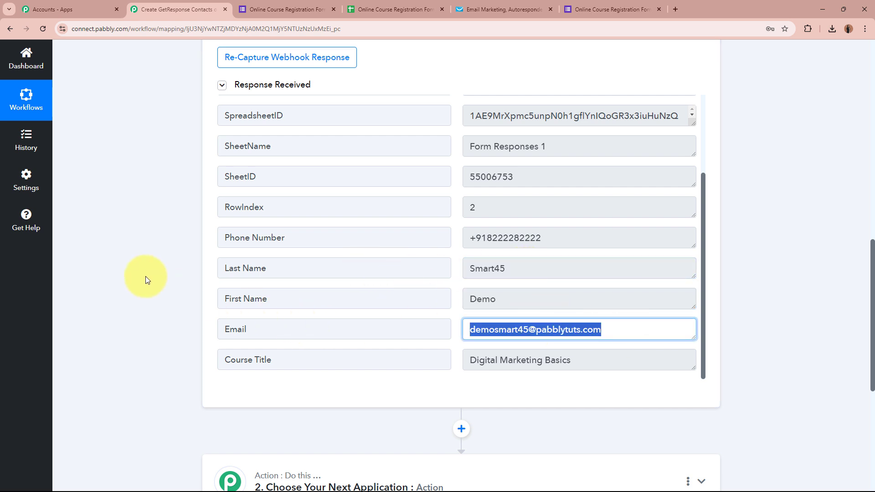
left_click(658, 362)
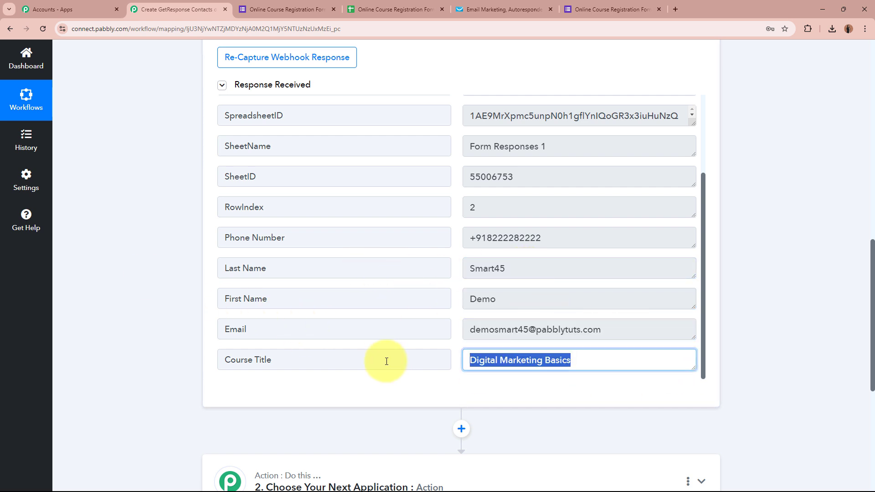
left_click(562, 240)
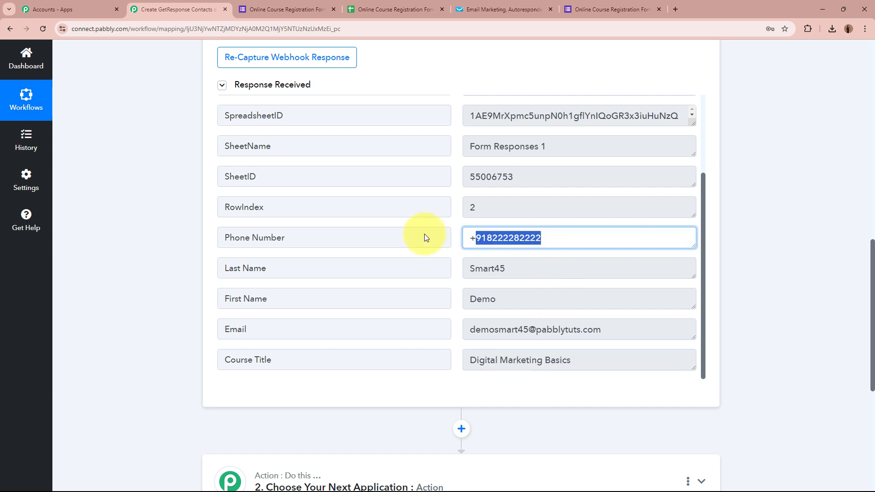
left_click(496, 381)
- Collapse the Google Forms New Response Received trigger step
scroll(519, 355, "up", 3)
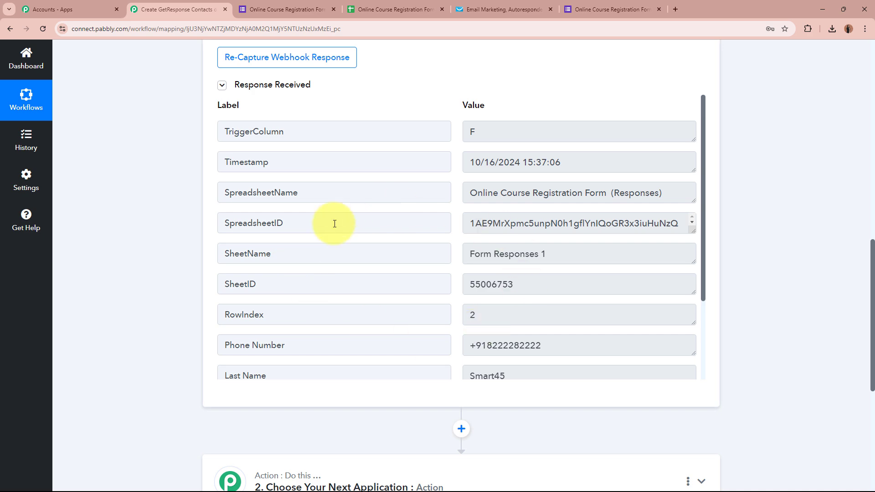
scroll(781, 331, "up", 15)
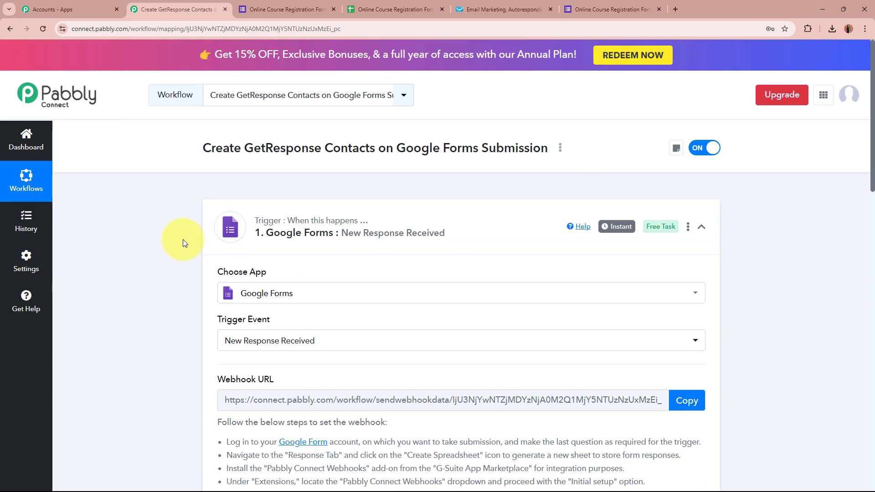
left_click(501, 237)
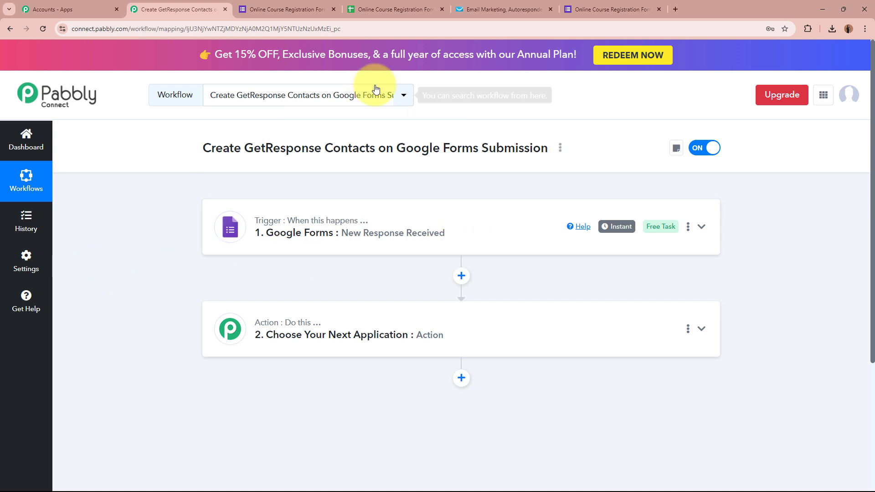
- Search for and choose GetResponse as the action app for step 2
left_click(522, 9)
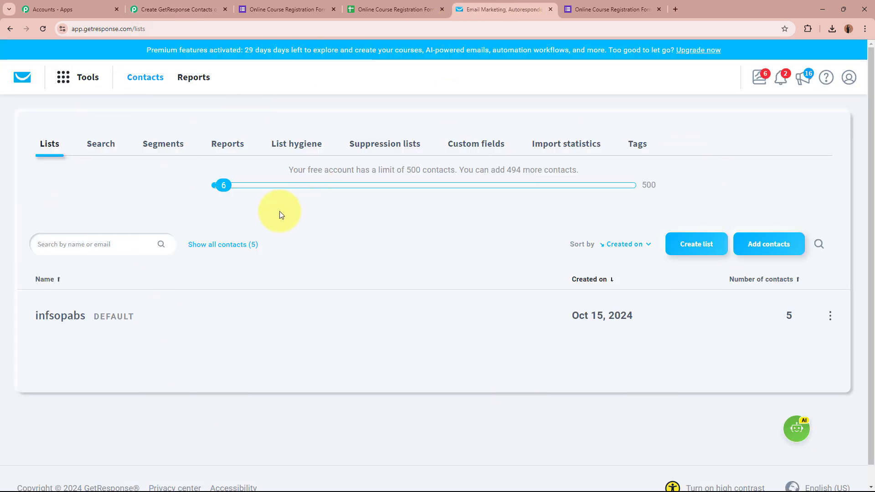
left_click(191, 9)
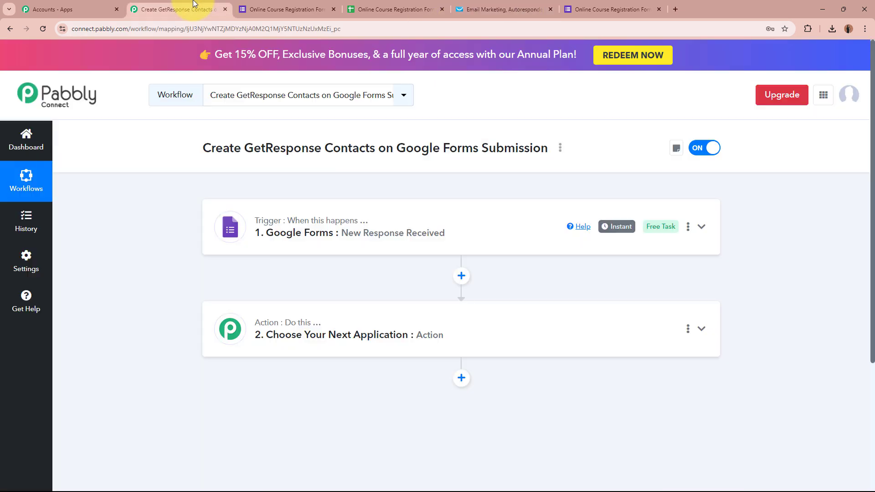
left_click(326, 334)
scroll(342, 299, "down", 3)
left_click(425, 231)
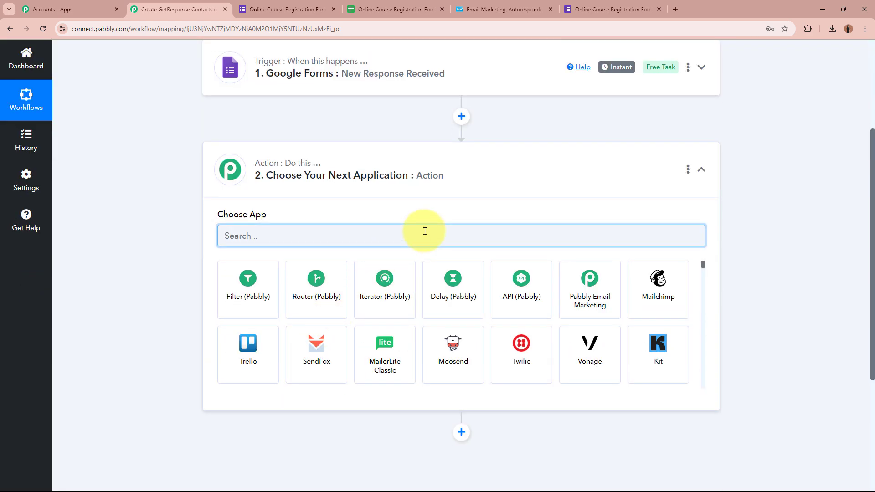
type("Ger")
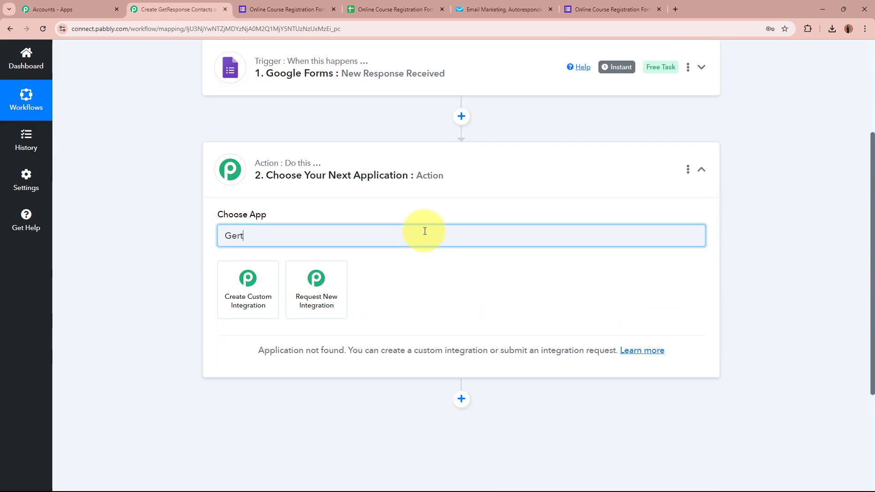
key("BackSpace")
type("t ")
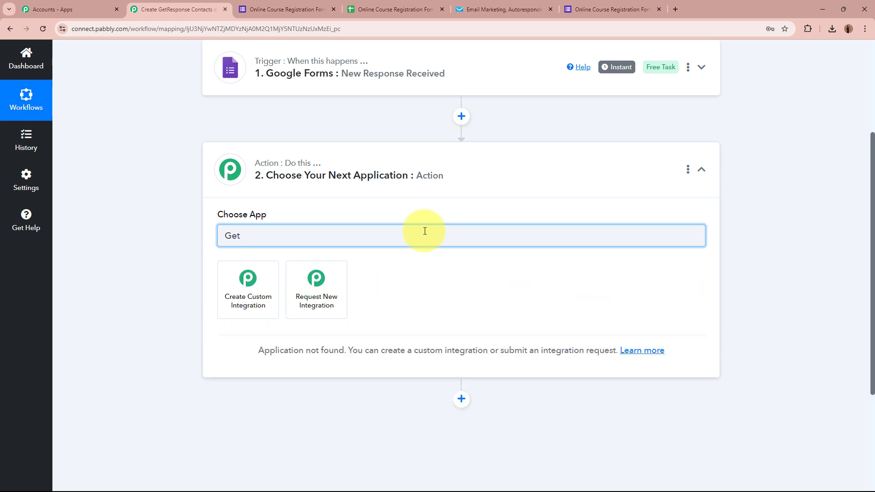
type("Re")
left_click(269, 302)
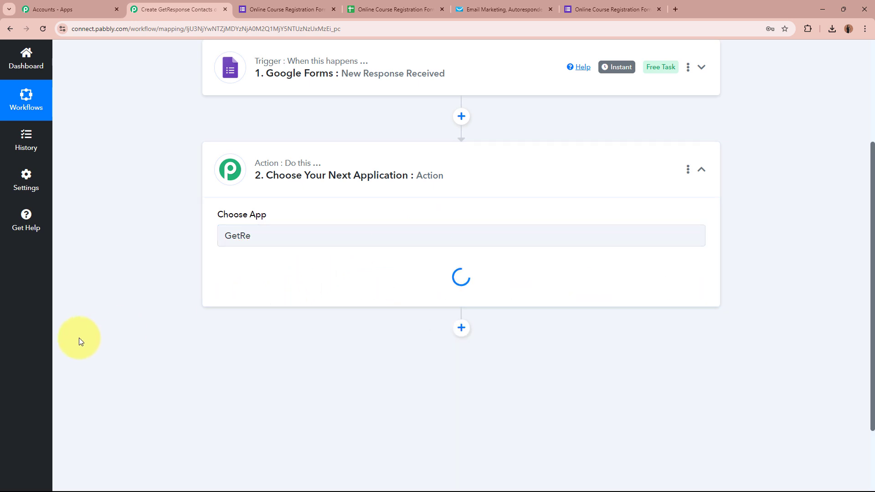
- Set the action event to Create Contact and start connecting the GetResponse account
left_click(317, 284)
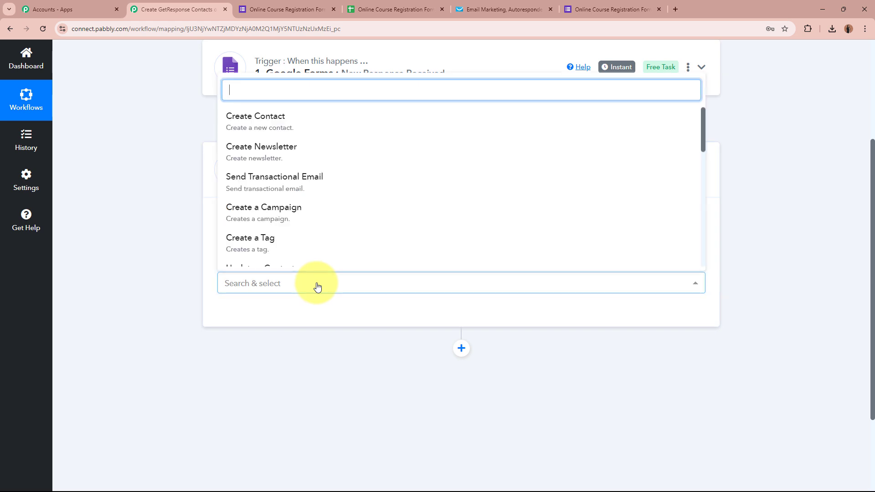
left_click(357, 122)
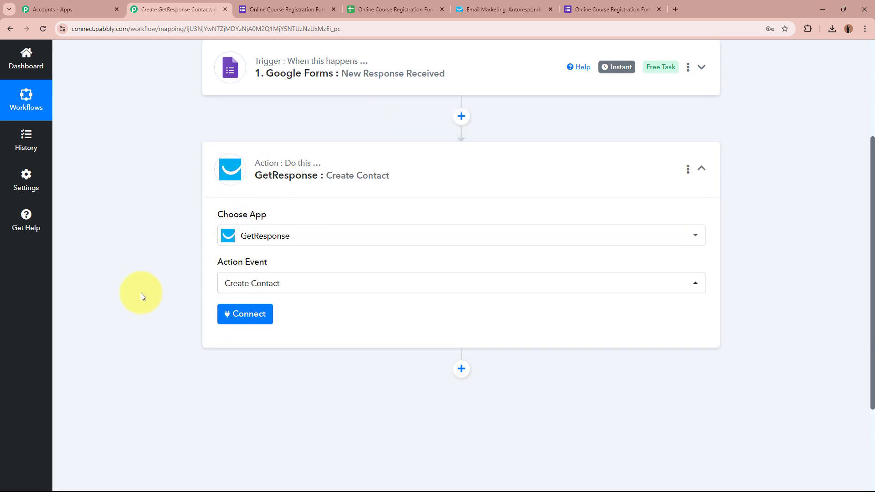
scroll(141, 293, "up", 3)
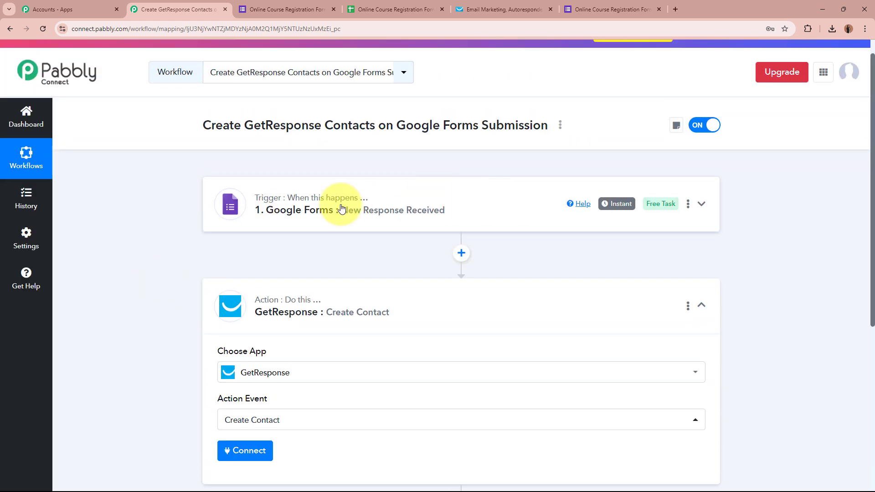
scroll(121, 307, "down", 4)
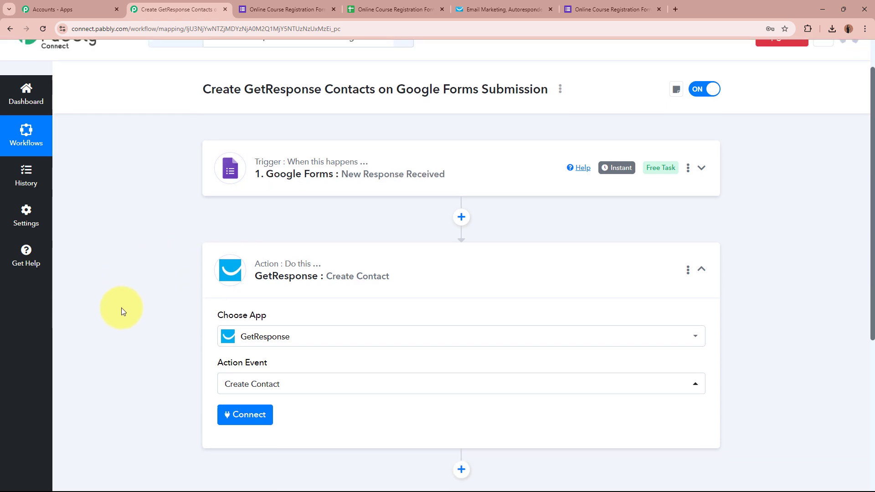
left_click(248, 277)
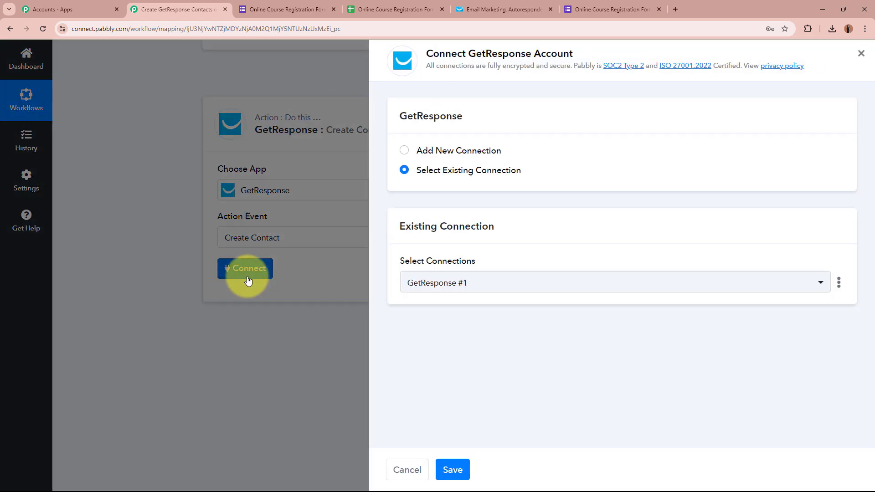
- Choose Add New Connection and open GetResponse's API key page from the 'here' link
left_click(405, 151)
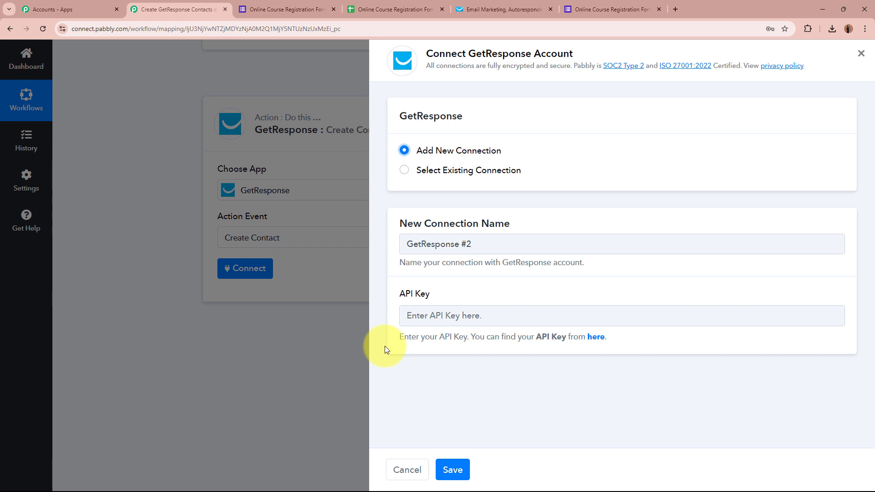
left_click(597, 338)
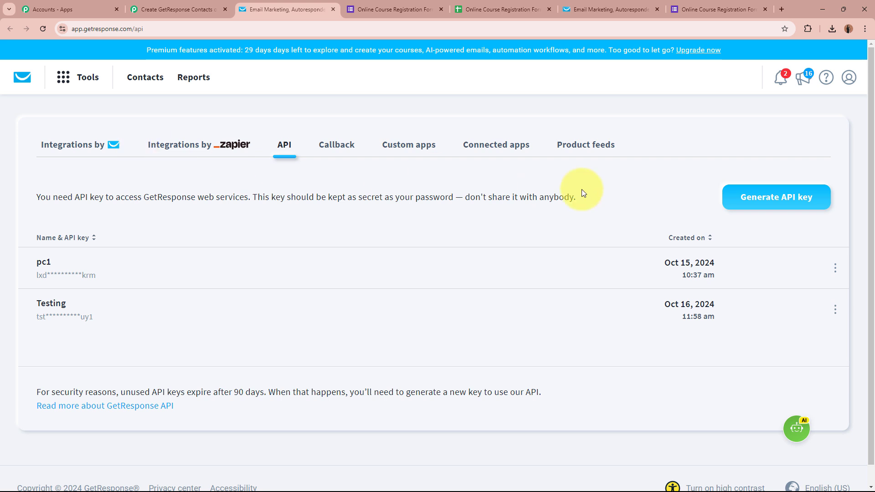
- Generate a GetResponse API key named 'Create Contact' and copy it
left_click(780, 196)
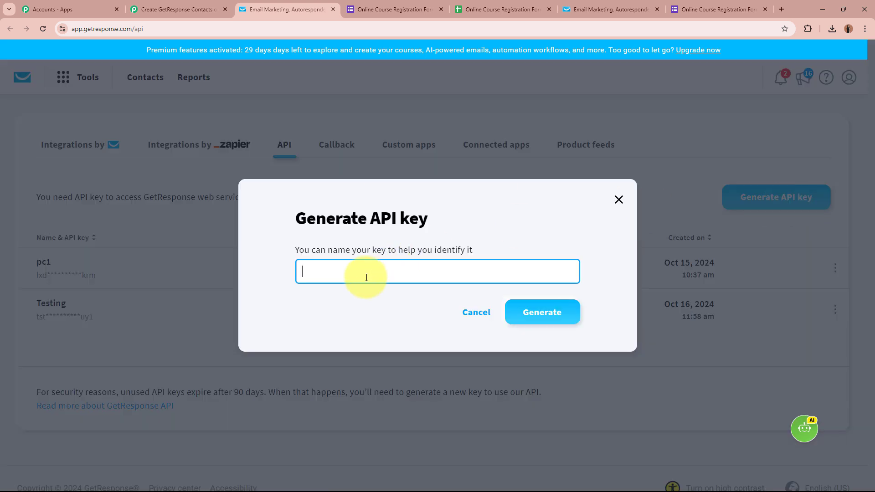
type("Create Contact")
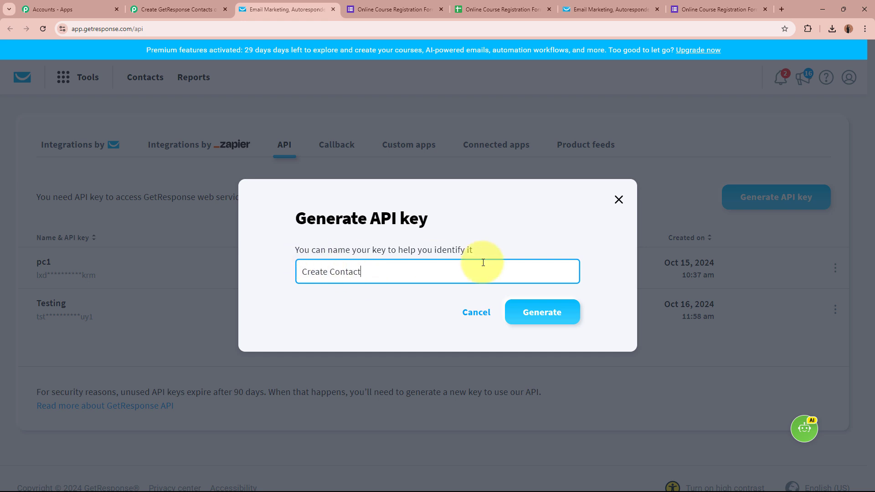
left_click(545, 319)
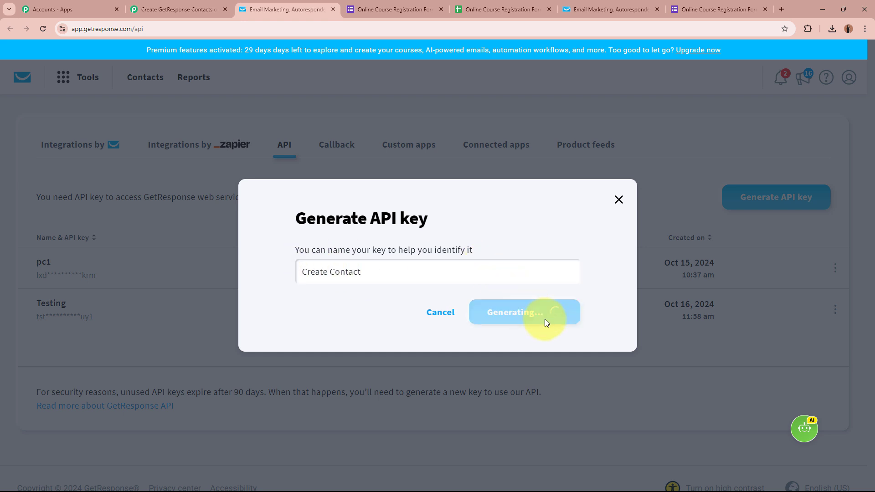
left_click(559, 288)
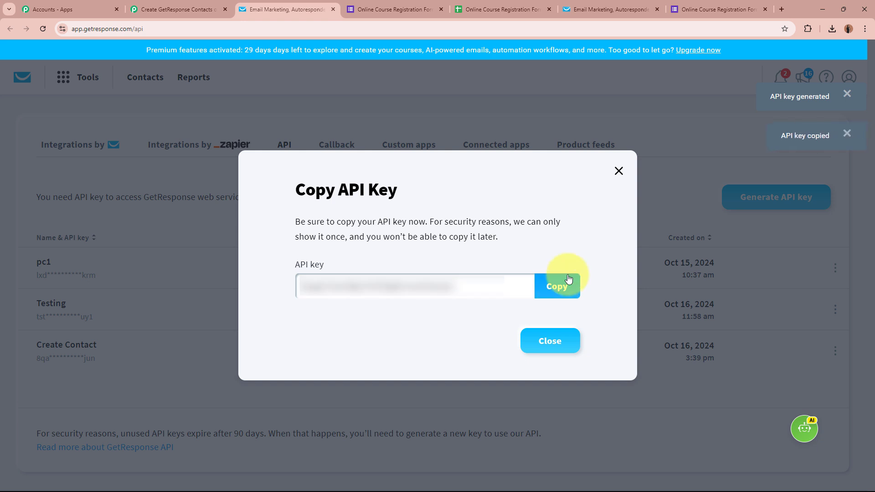
left_click(173, 9)
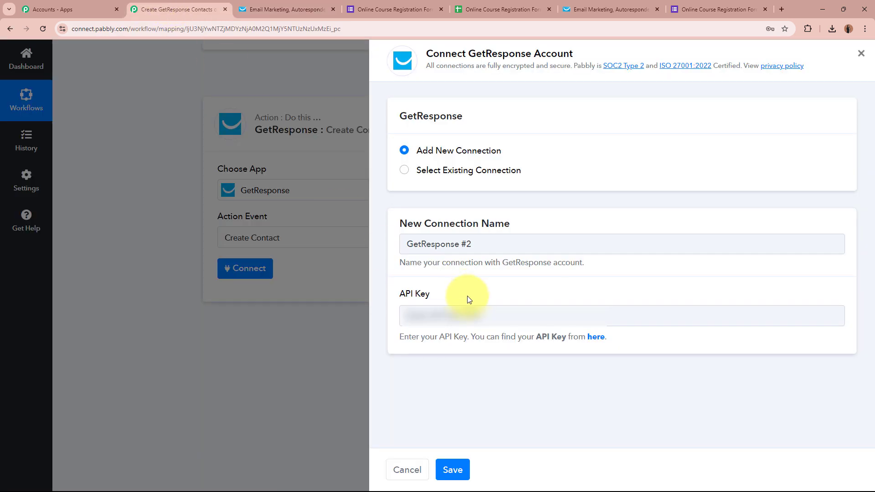
- Paste the copied API key into the new GetResponse connection and save it
left_click(470, 313)
key("ctrl+v")
left_click(453, 470)
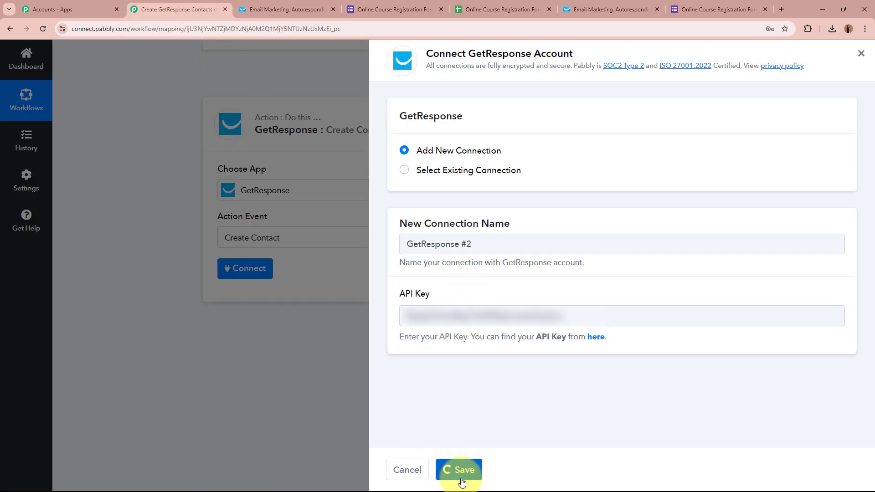
left_click(333, 9)
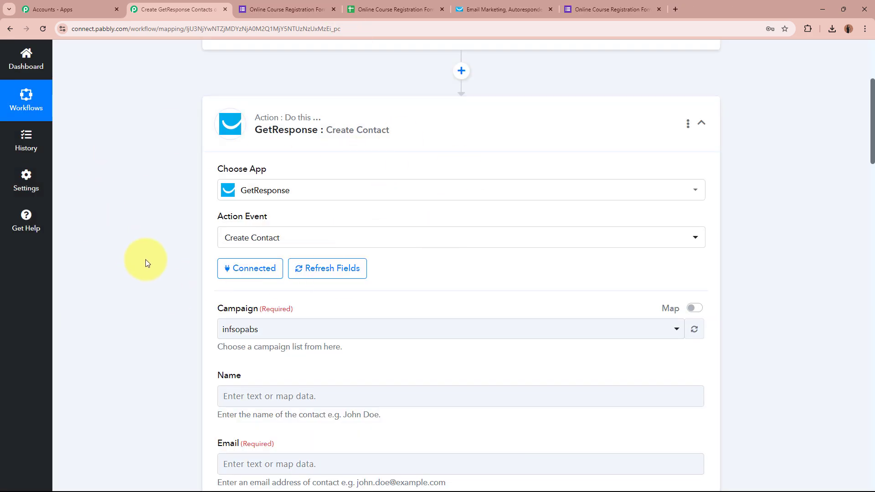
scroll(150, 305, "up", 1)
scroll(150, 304, "down", 3)
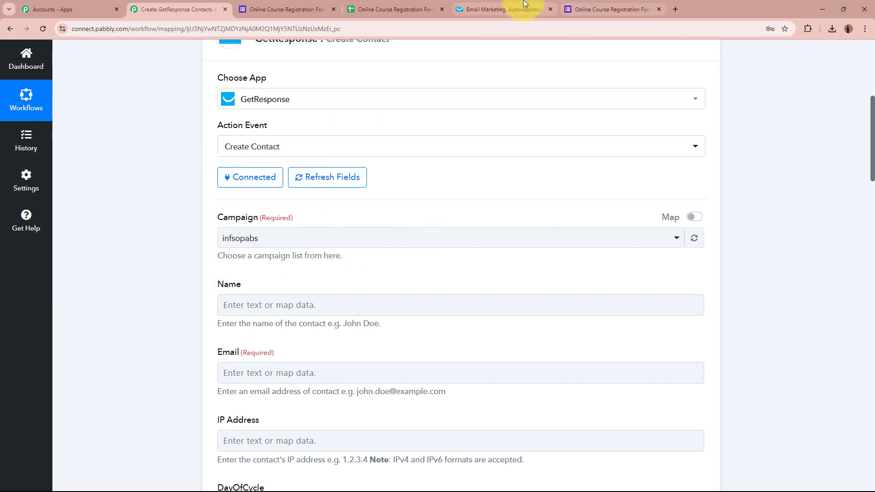
- Check the infsopabs list in GetResponse, then keep infsopabs as the campaign
left_click(524, 6)
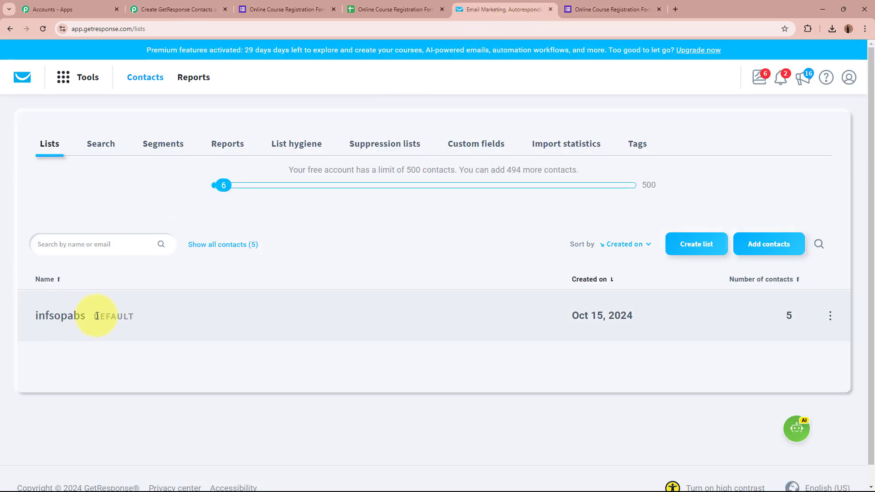
left_click(70, 316)
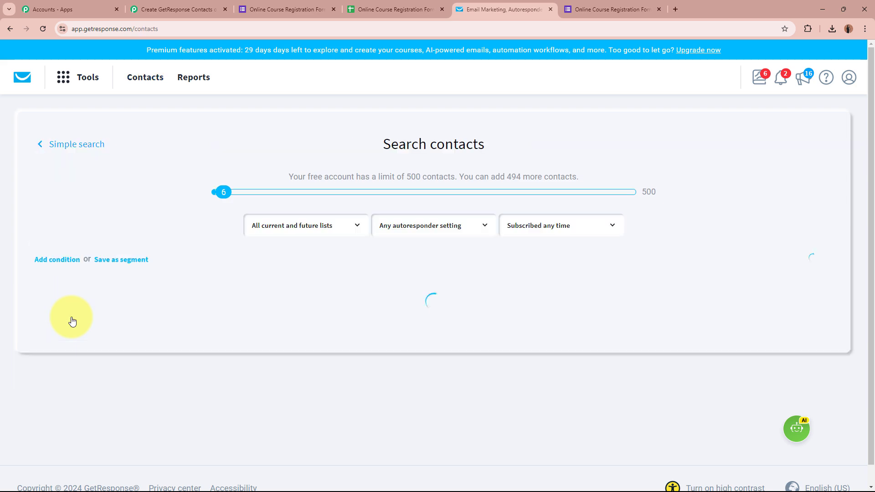
left_click(190, 3)
left_click(294, 234)
left_click(287, 294)
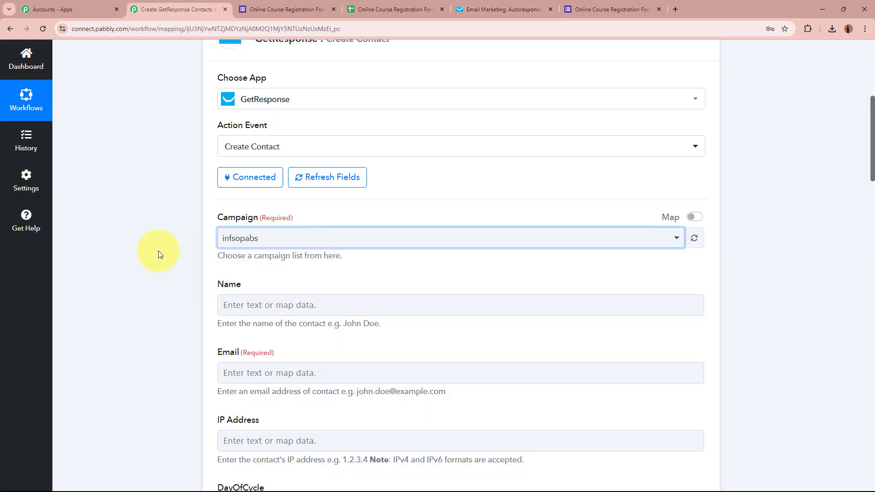
scroll(145, 249, "down", 3)
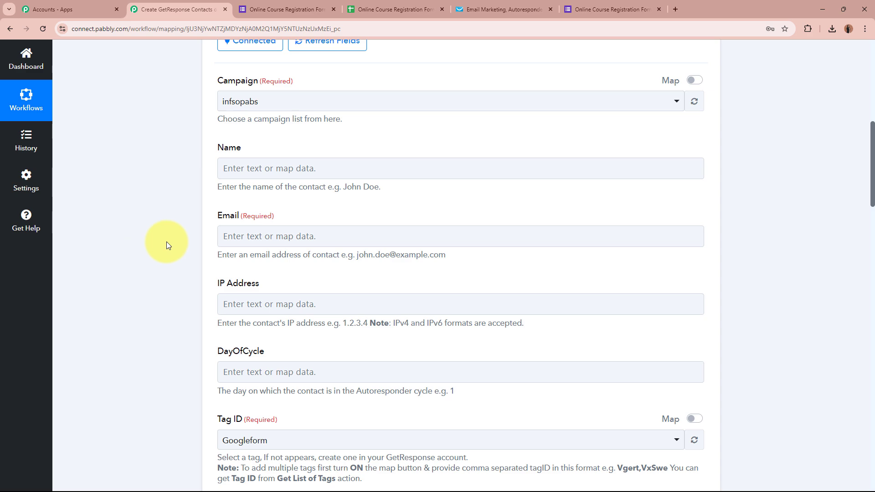
scroll(154, 313, "down", 5)
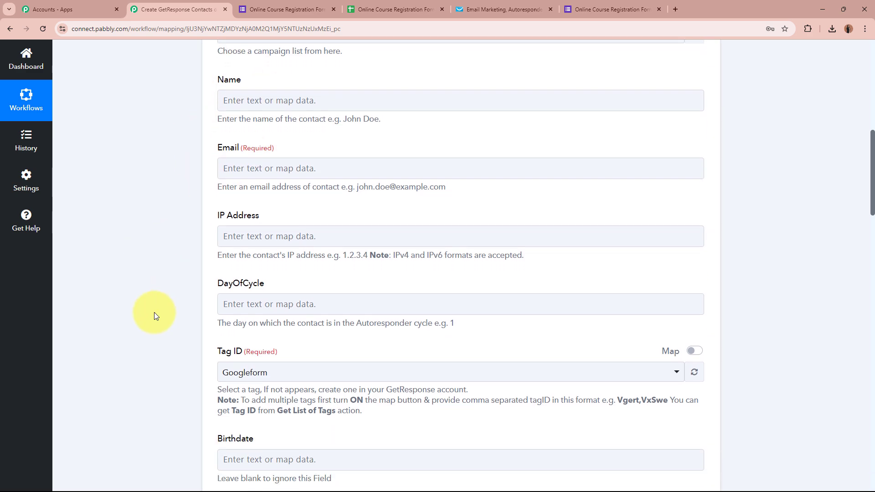
scroll(154, 312, "up", 5)
scroll(154, 312, "up", 3)
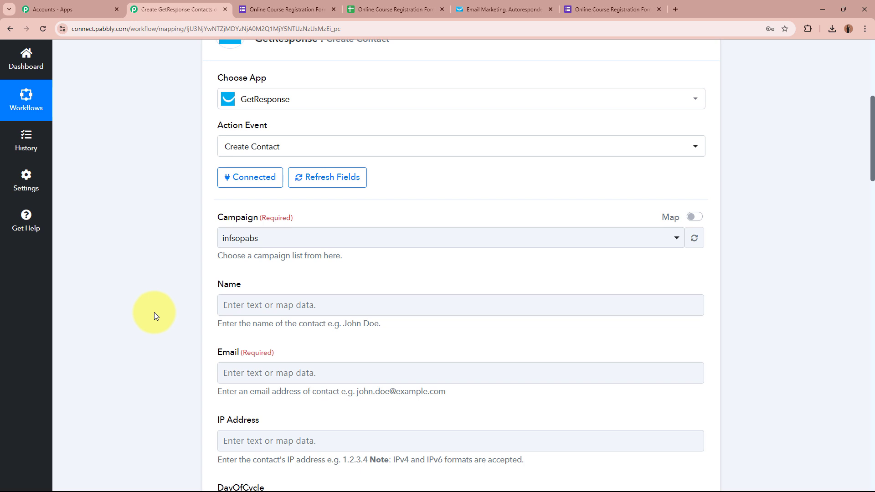
scroll(154, 312, "down", 3)
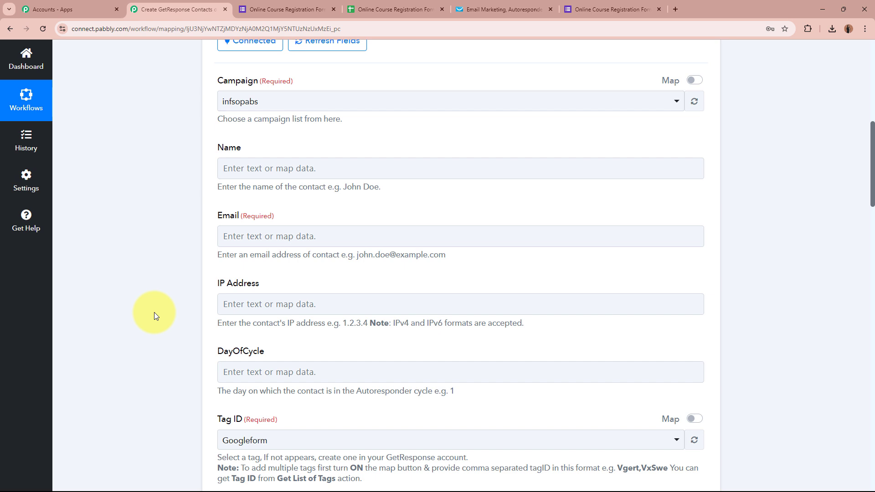
scroll(154, 313, "up", 7)
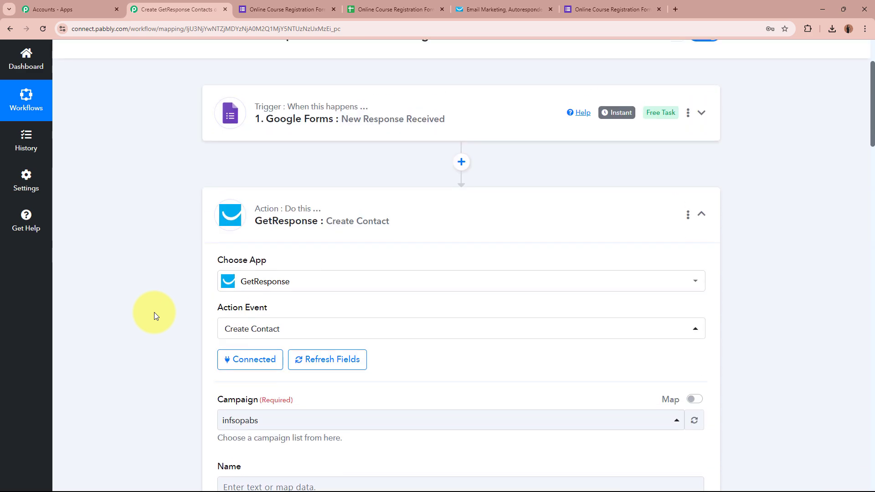
scroll(145, 272, "down", 3)
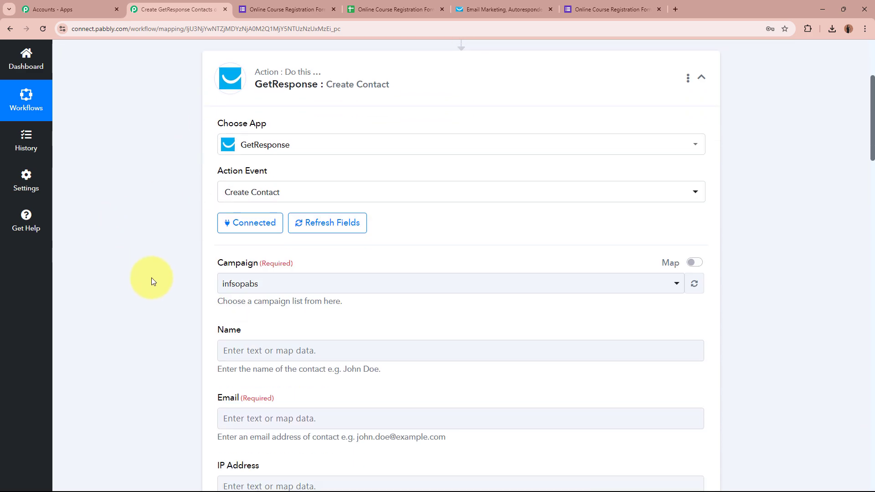
scroll(152, 281, "down", 3)
- Map the form's First Name and Last Name answers into the contact's Name field
left_click(286, 213)
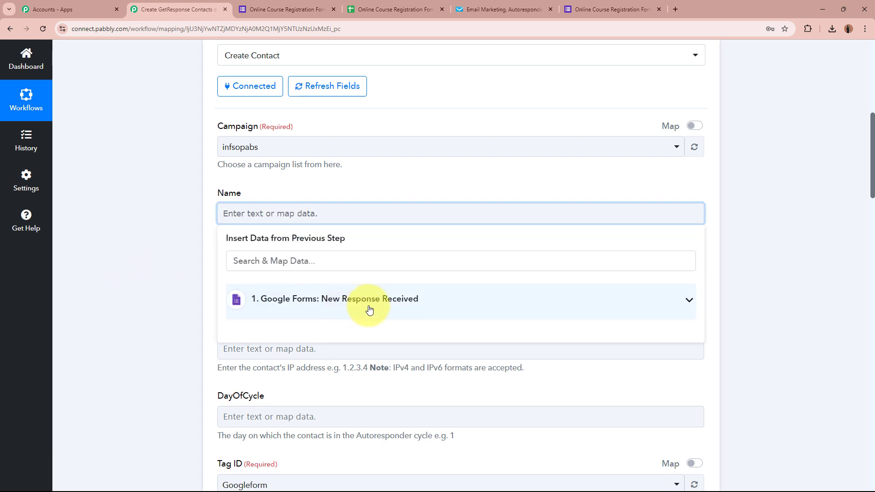
left_click(556, 311)
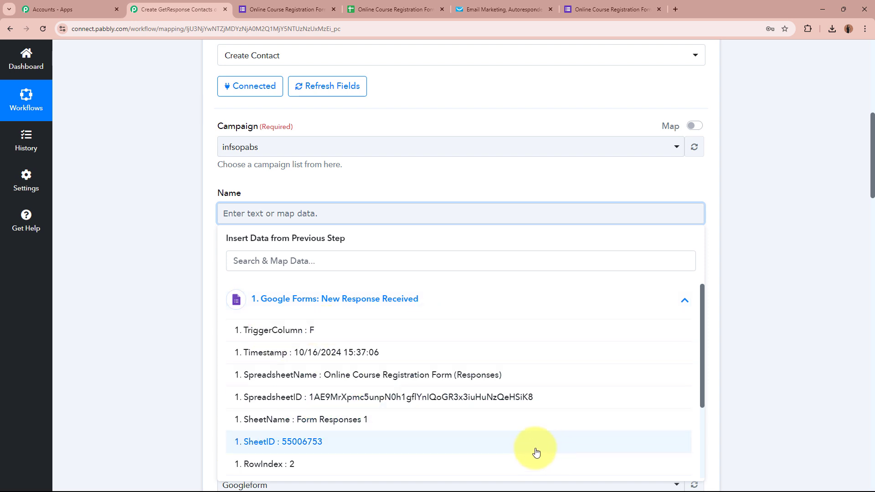
scroll(539, 451, "down", 3)
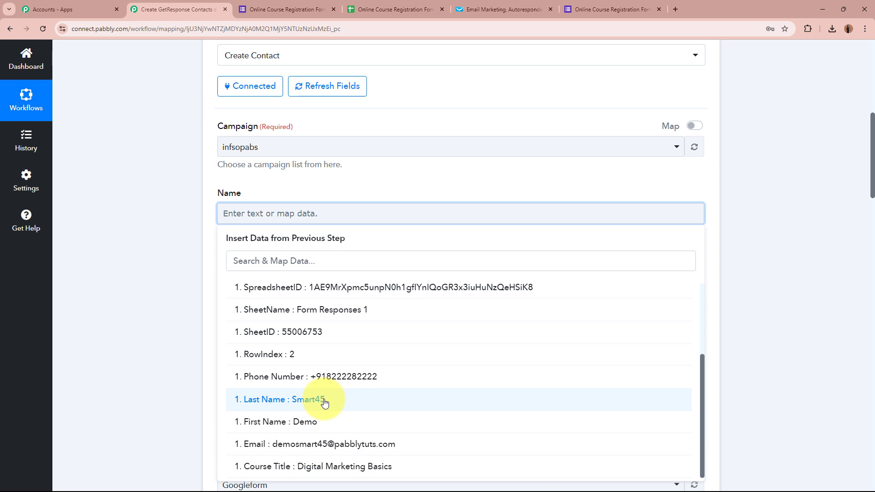
left_click(332, 414)
left_click(334, 404)
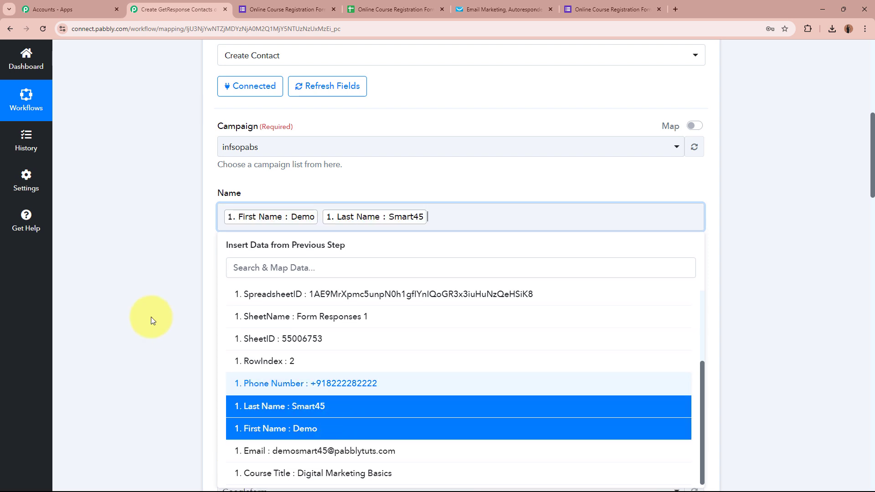
left_click(135, 273)
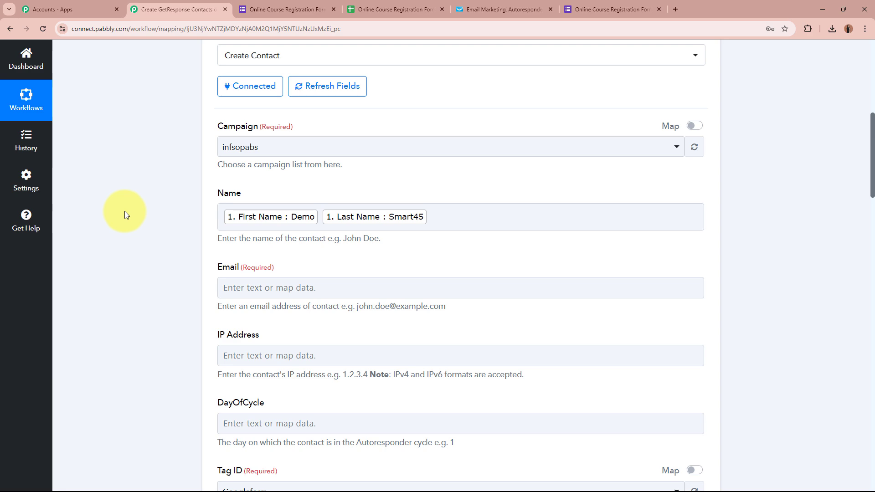
scroll(124, 211, "up", 5)
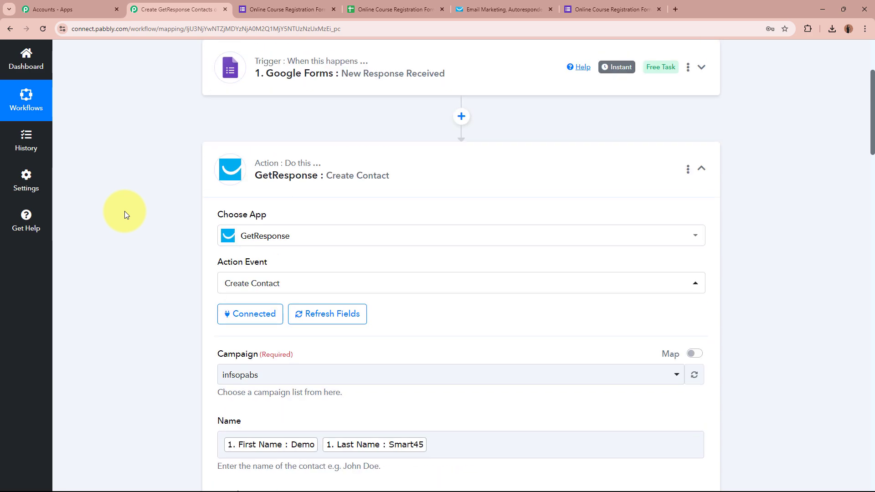
scroll(142, 199, "down", 7)
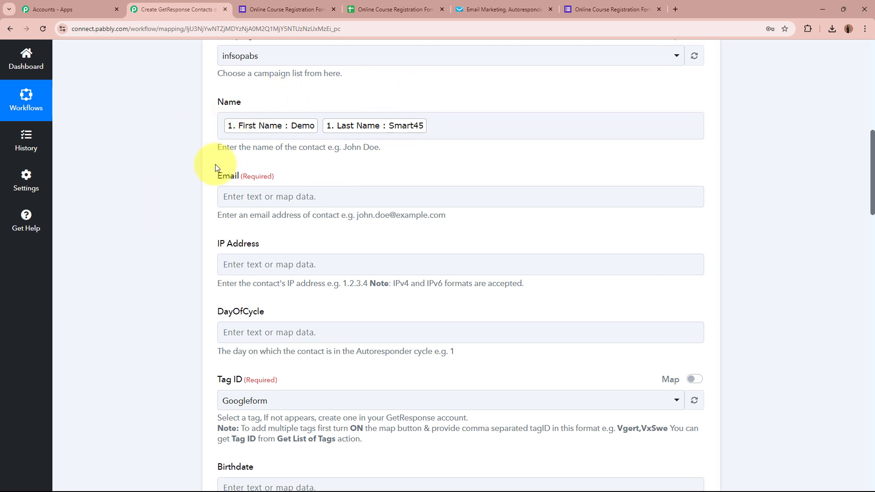
- Map the form's '1. Email' answer into the contact's Email field
left_click(361, 202)
left_click(358, 296)
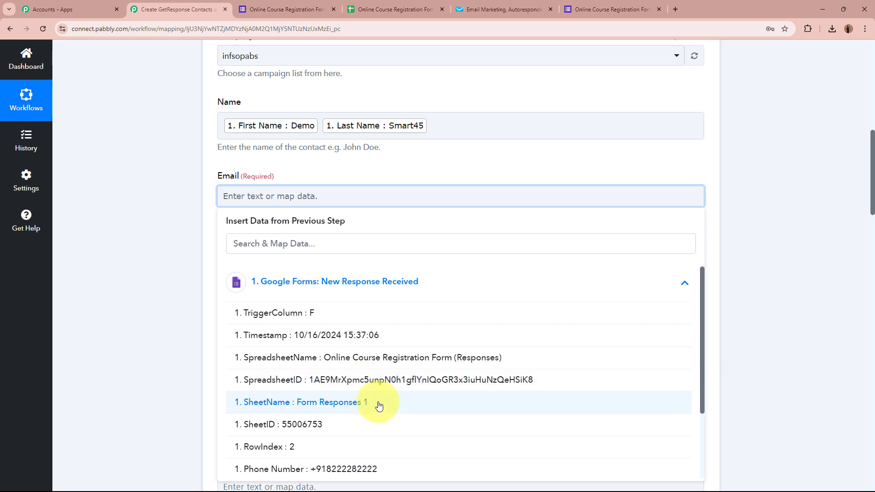
scroll(381, 417, "down", 3)
left_click(382, 442)
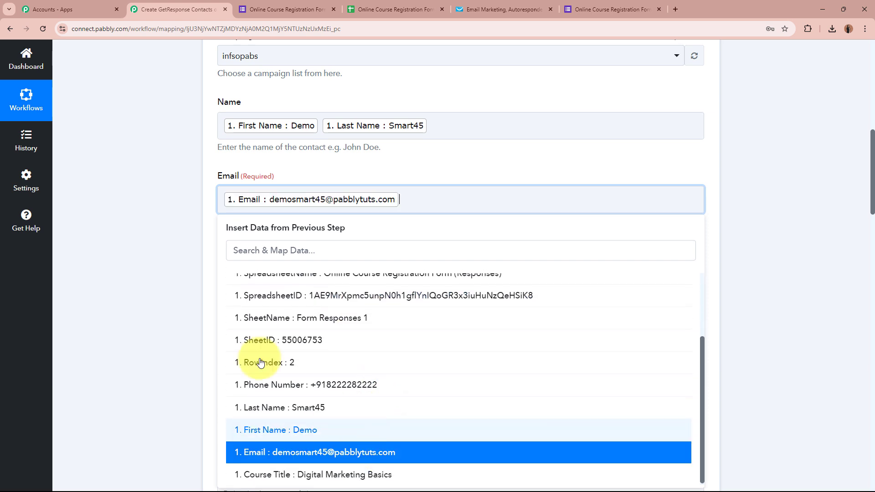
left_click(132, 225)
scroll(172, 200, "down", 1)
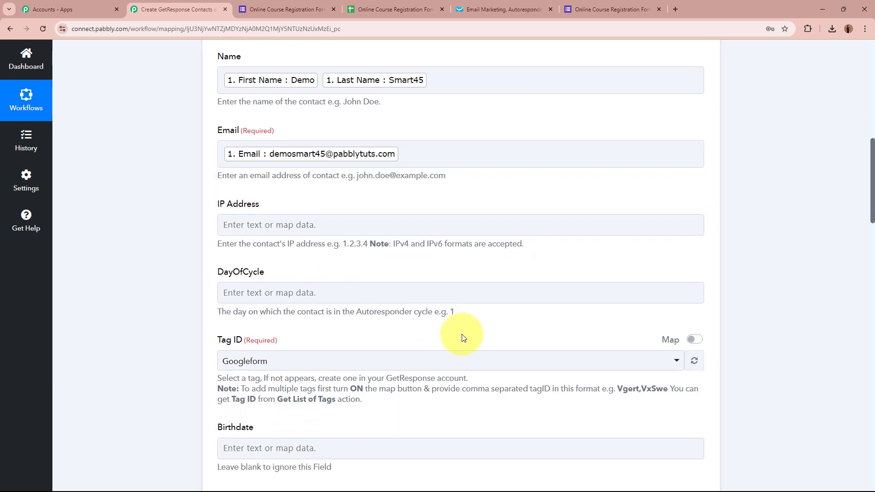
scroll(683, 414, "down", 5)
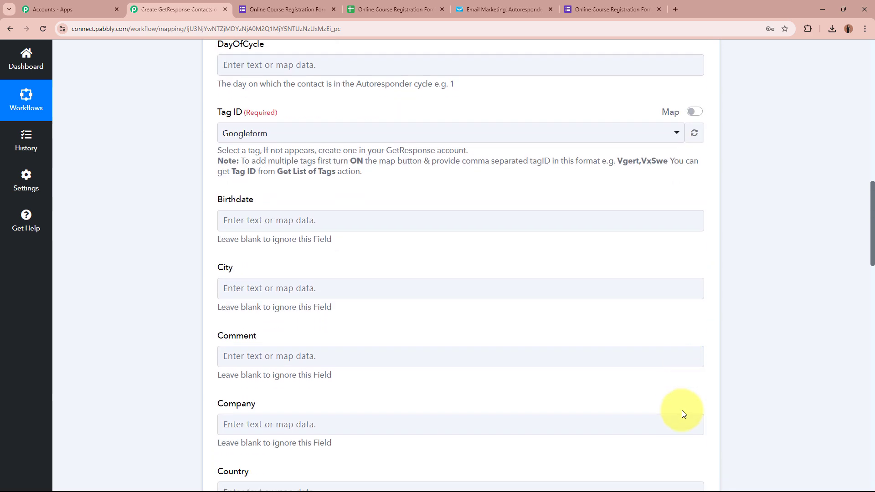
scroll(682, 413, "down", 10)
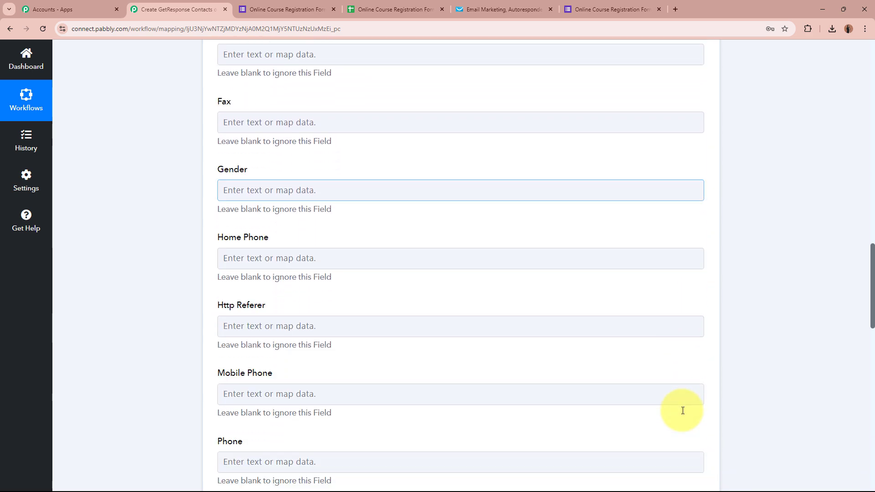
scroll(683, 411, "down", 3)
- Map the form's '1. Phone Number' answer into the contact's Phone field
left_click(380, 310)
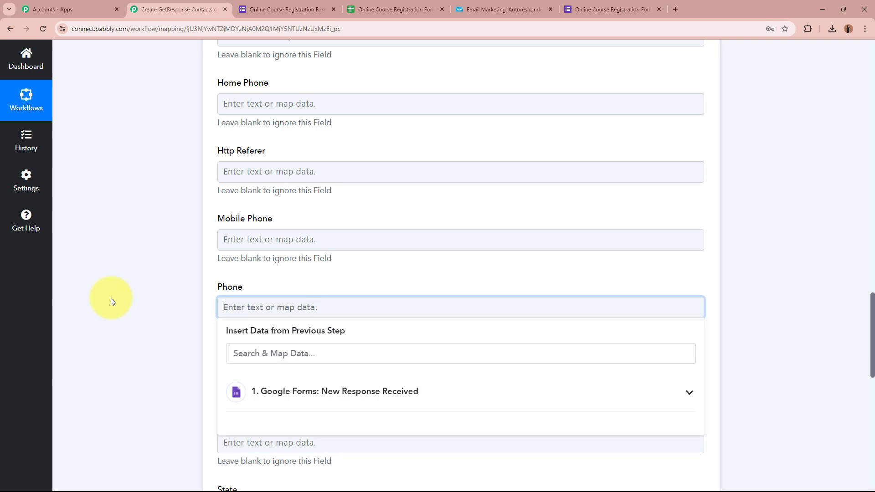
scroll(111, 300, "down", 3)
left_click(363, 255)
left_click(381, 447)
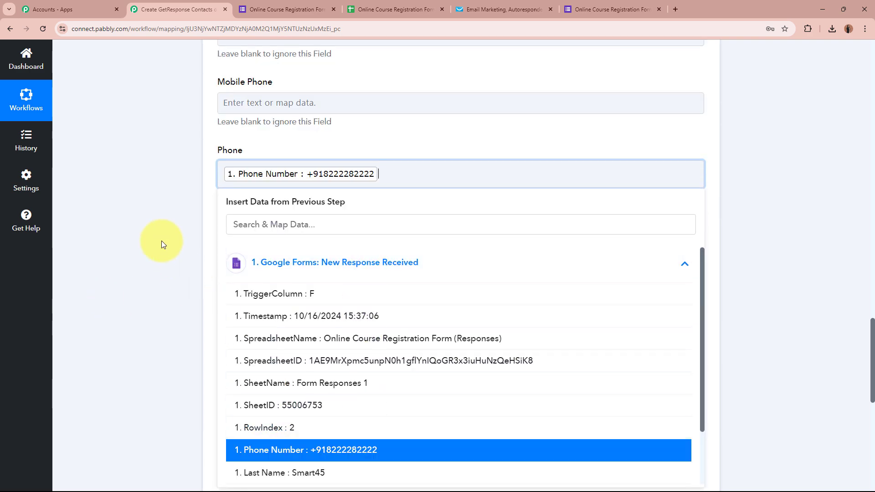
left_click(152, 226)
scroll(152, 226, "down", 6)
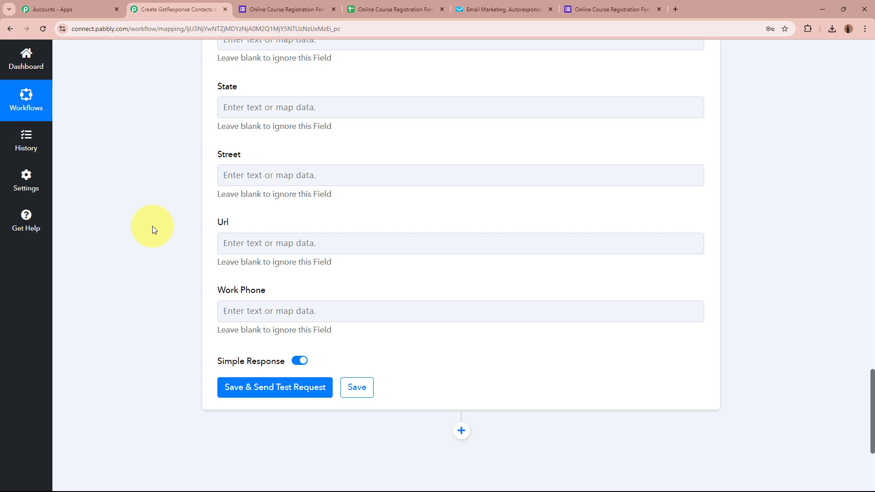
scroll(152, 226, "down", 3)
- Save the step, send a test request returning status 202, and view GetResponse contacts
left_click(288, 252)
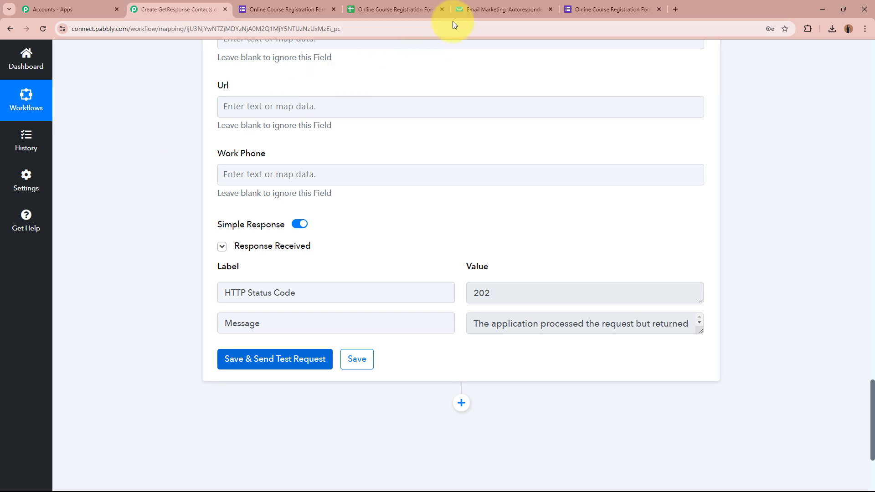
left_click(504, 8)
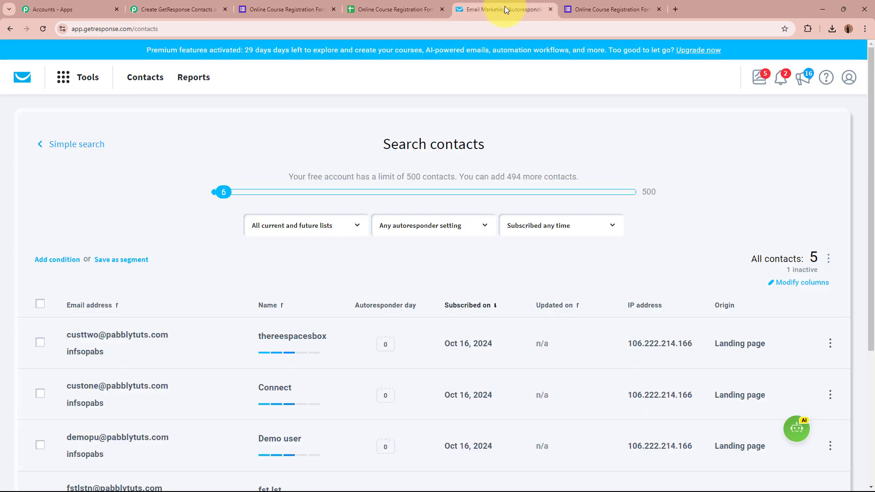
- Refresh the contacts and open the new test contact to check its phone and Googleform tag
left_click(38, 30)
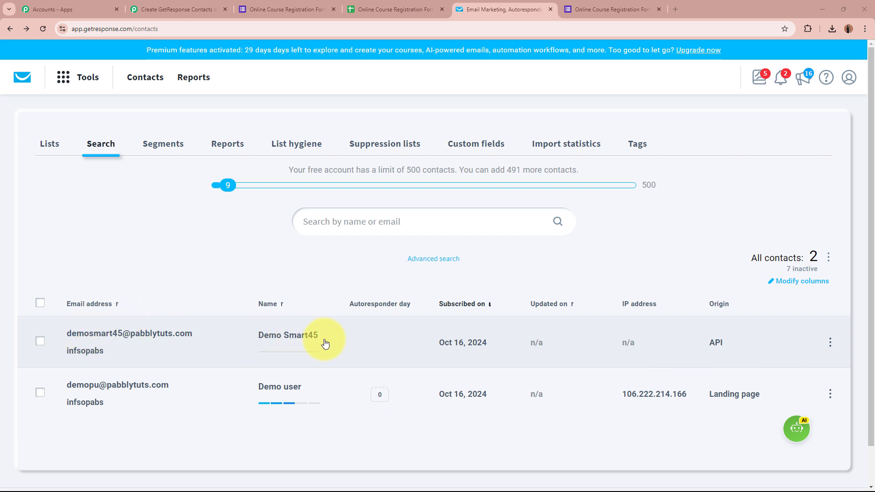
left_click(147, 338)
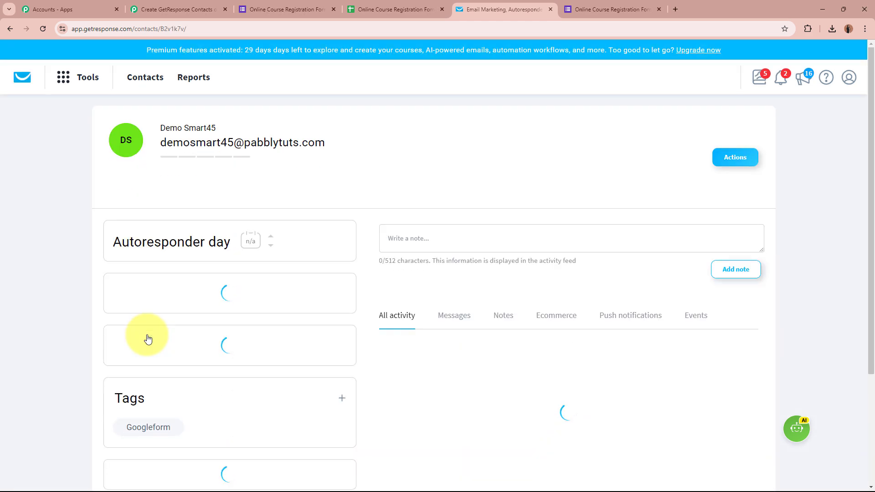
scroll(121, 318, "down", 2)
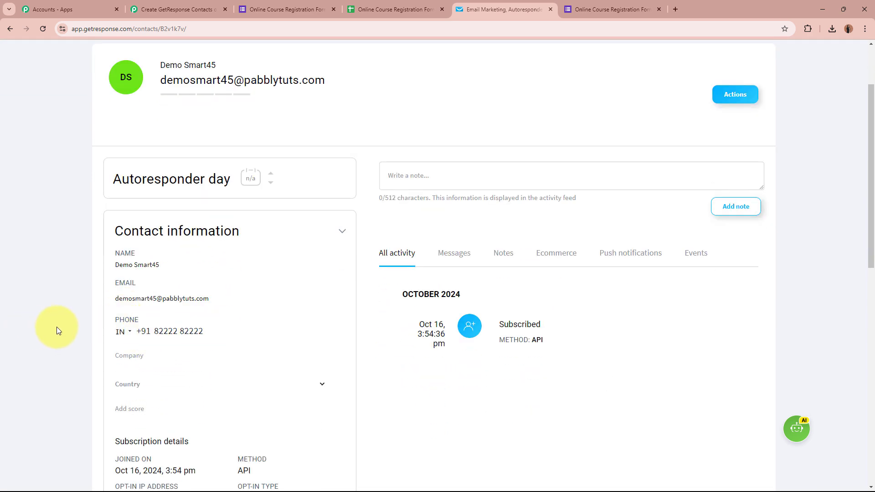
scroll(57, 327, "up", 2)
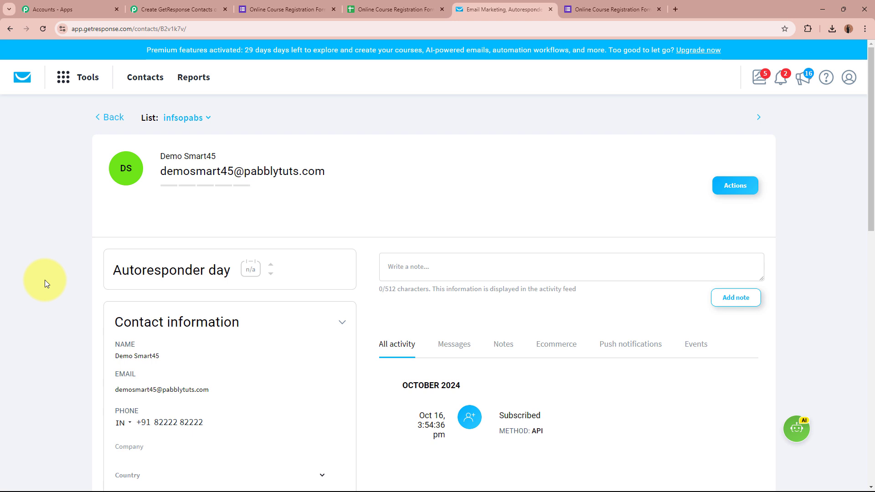
- Close the form sharing dialog and return GetResponse to its contacts list
left_click(269, 9)
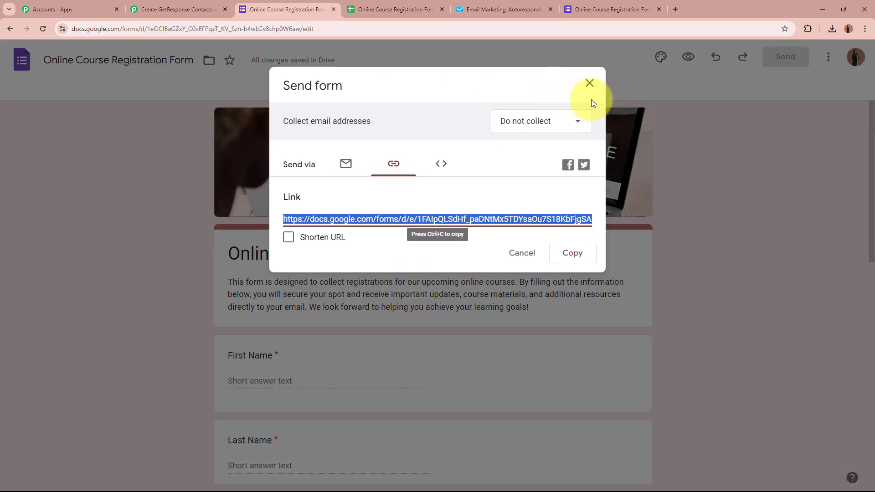
left_click(589, 83)
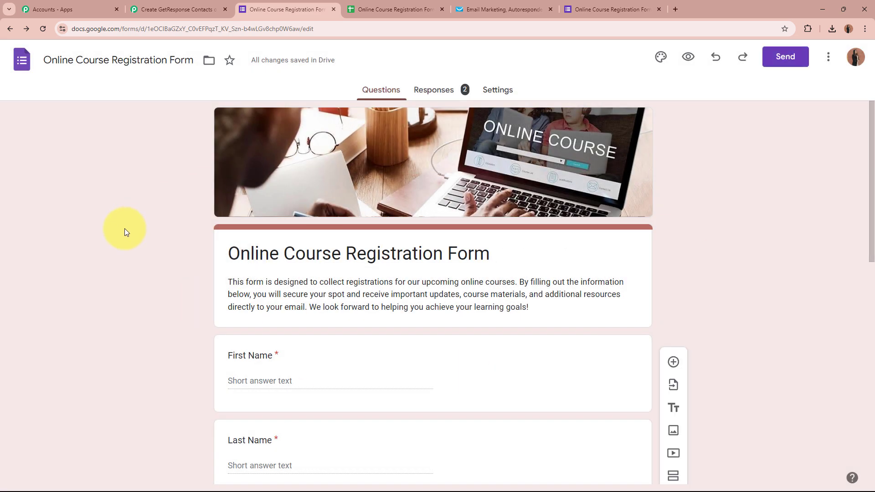
left_click(478, 8)
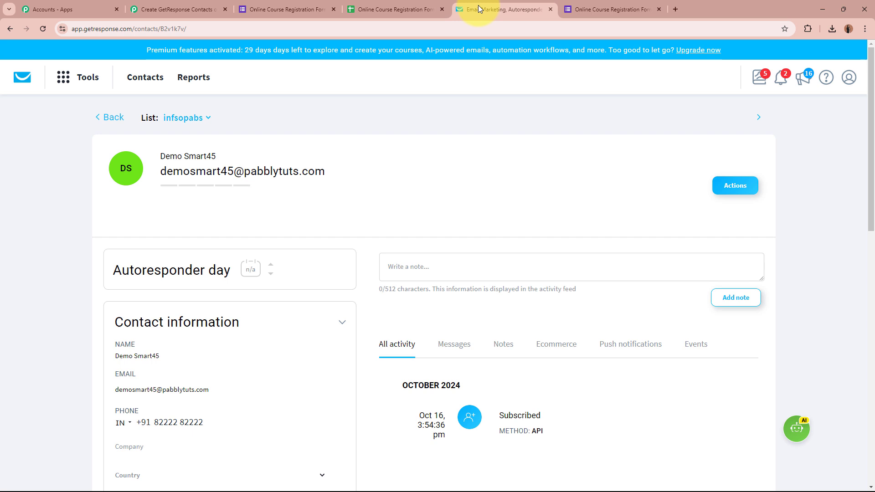
left_click(109, 118)
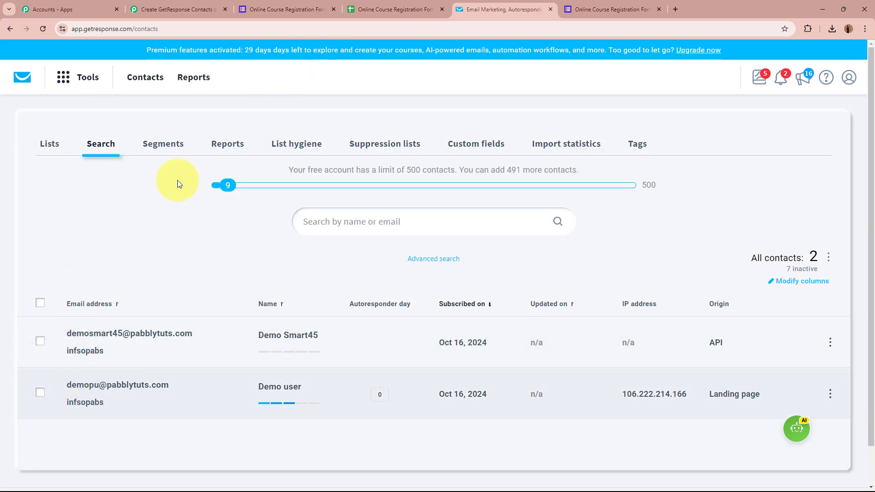
- Copy the registration form's share link, close the old form tab, and load the link in a new tab
left_click(314, 8)
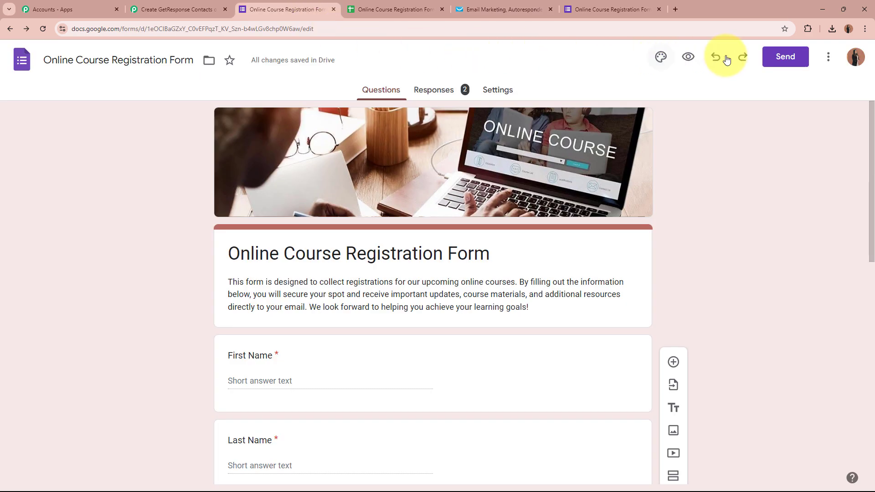
left_click(783, 56)
left_click(406, 166)
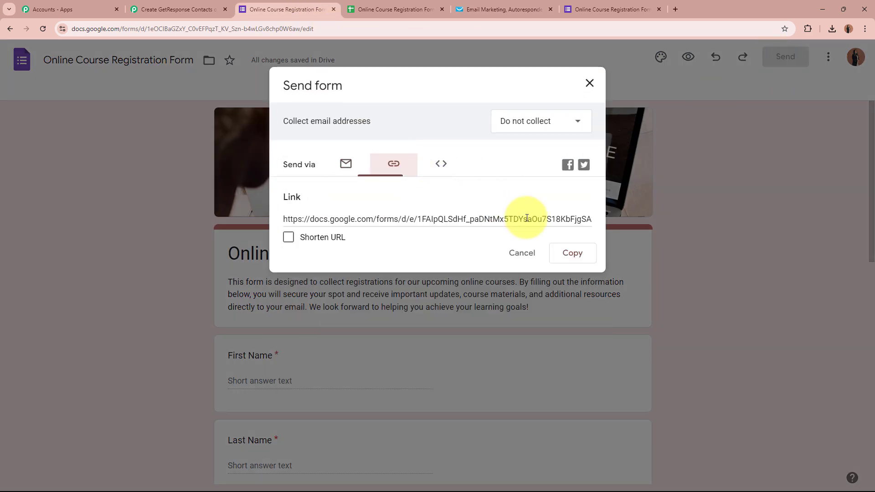
left_click(592, 251)
left_click(657, 9)
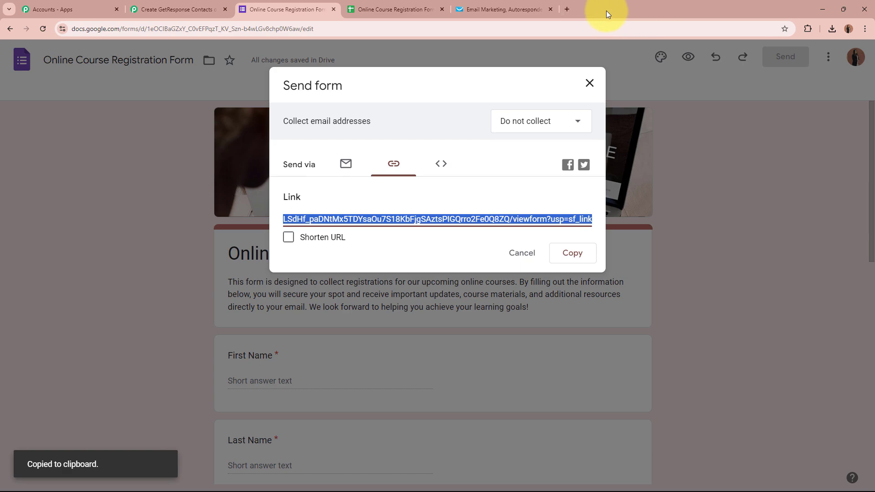
left_click(570, 7)
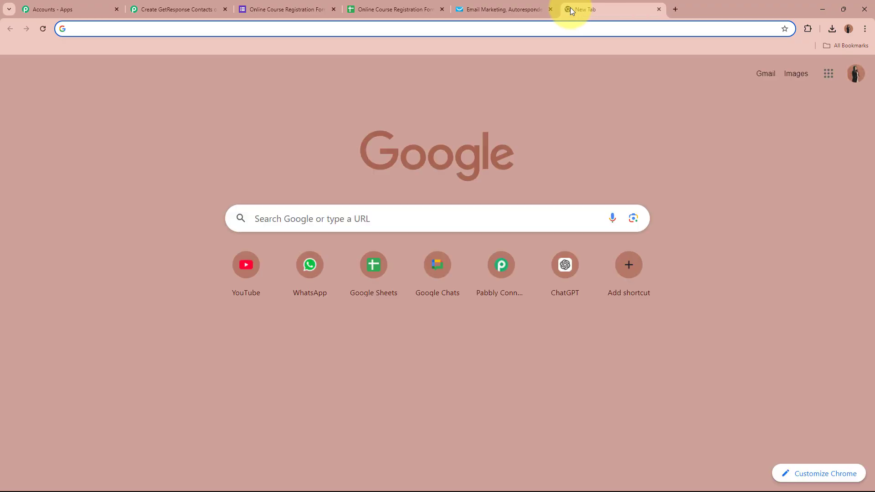
key("ctrl+v")
key("Return")
scroll(308, 53, "down", 5)
- Submit a second Google Forms test registration for Advanced Excel Techniques, then return to GetResponse contacts
left_click(334, 104)
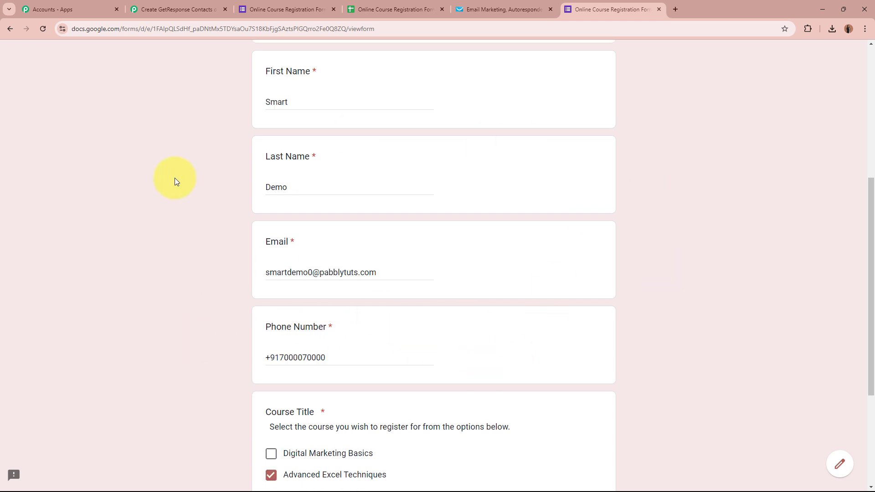
scroll(171, 217, "down", 4)
left_click(279, 401)
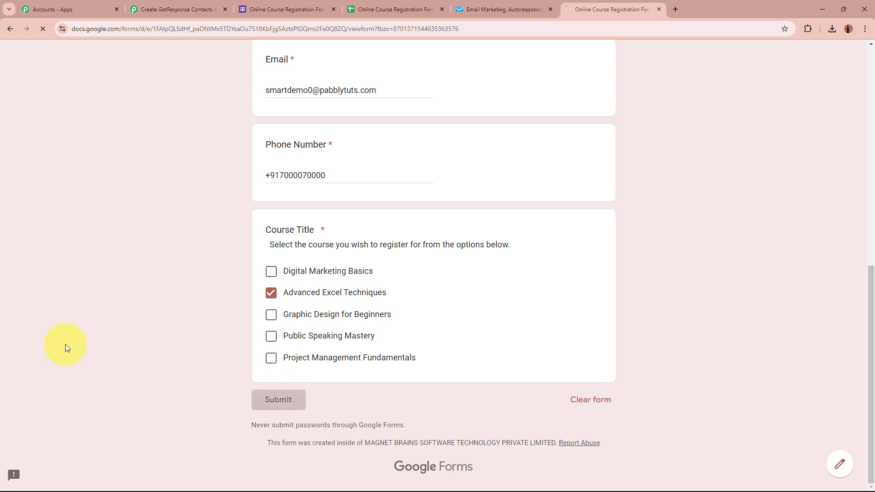
left_click_drag(431, 179, 250, 196)
left_click(250, 195)
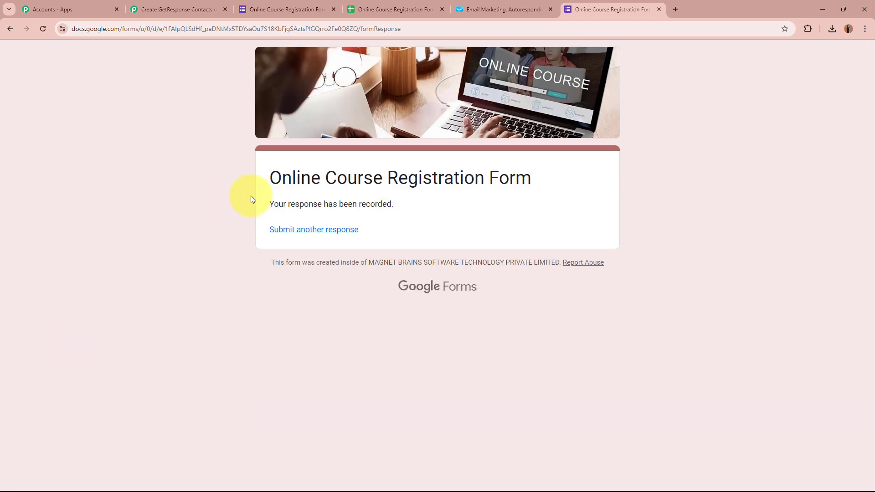
left_click(534, 4)
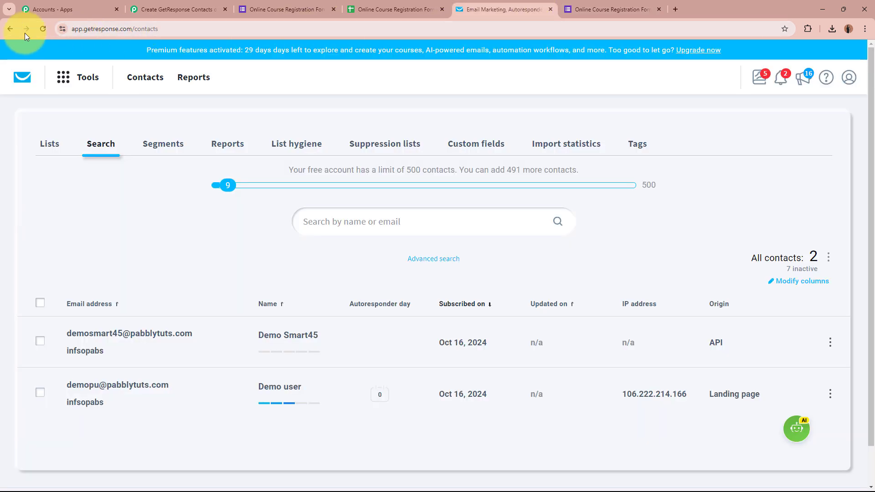
- Reload GetResponse contacts to show the new registrant as the third API-added contact
left_click(45, 30)
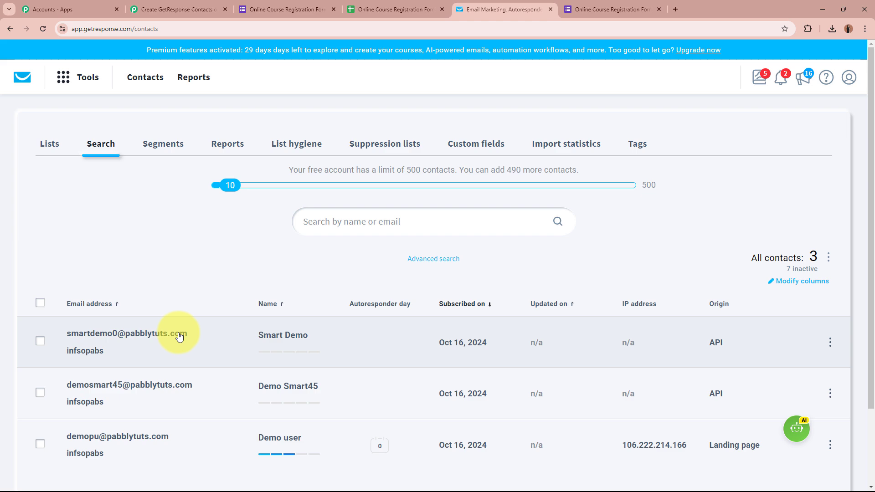
- In the Pabbly workflow, collapse the GetResponse Create Contact action step to its summary
left_click(204, 5)
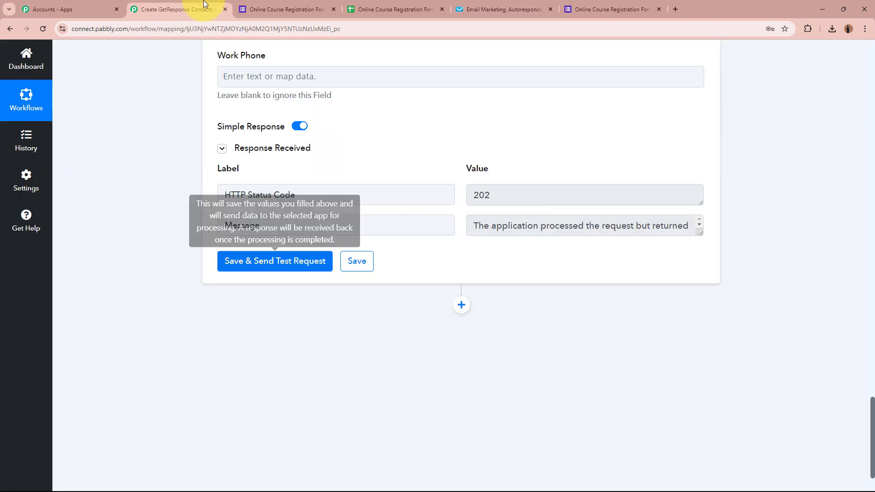
scroll(159, 239, "up", 15)
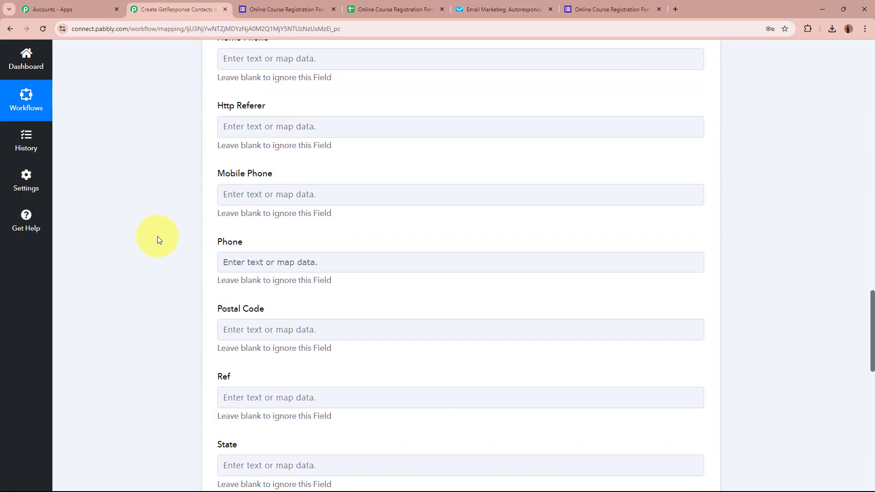
scroll(157, 237, "up", 20)
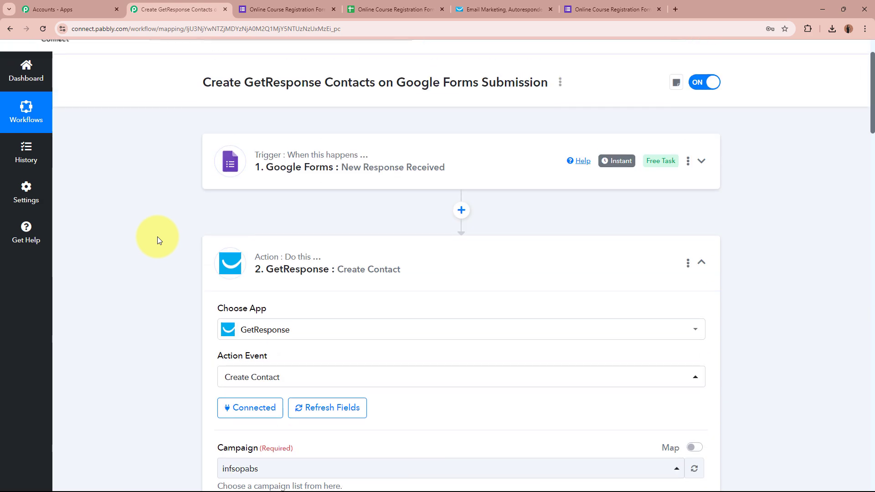
scroll(157, 237, "up", 3)
left_click(469, 328)
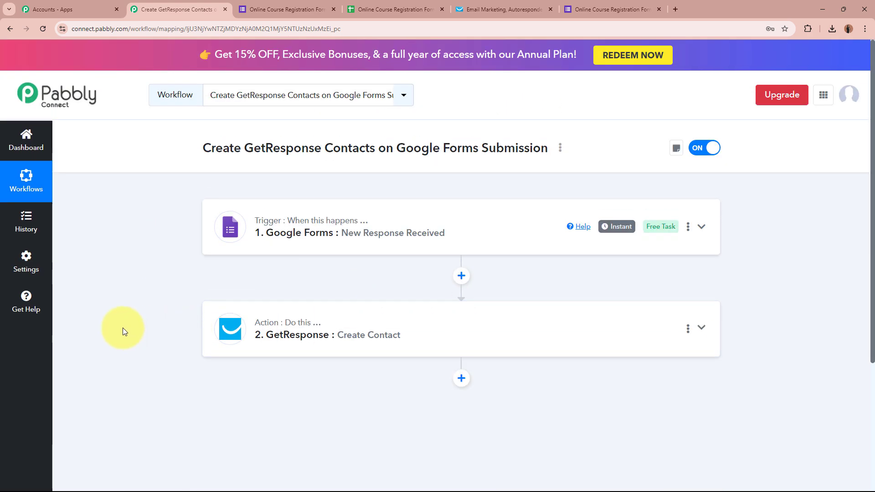